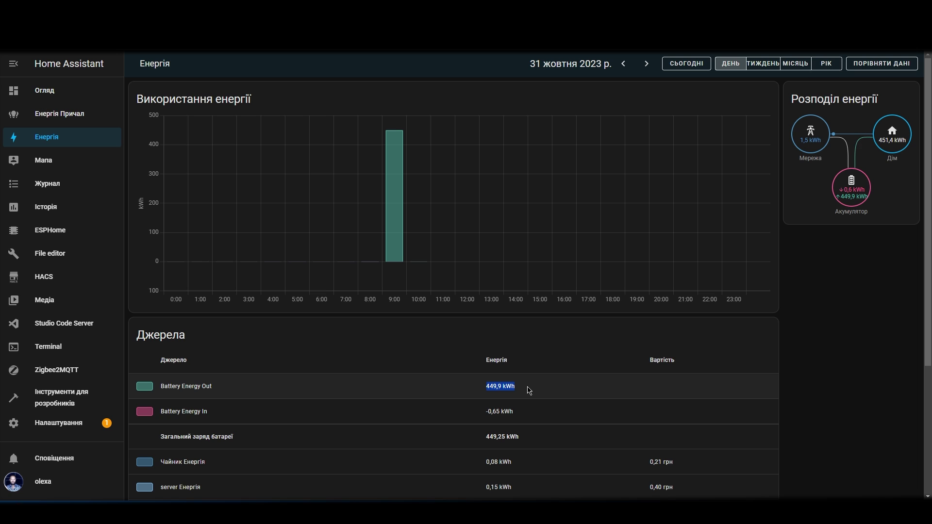
Examine the October 2023 monthly energy sources table, focusing on the Чайник Енергія reading.
mouse_move(388, 235)
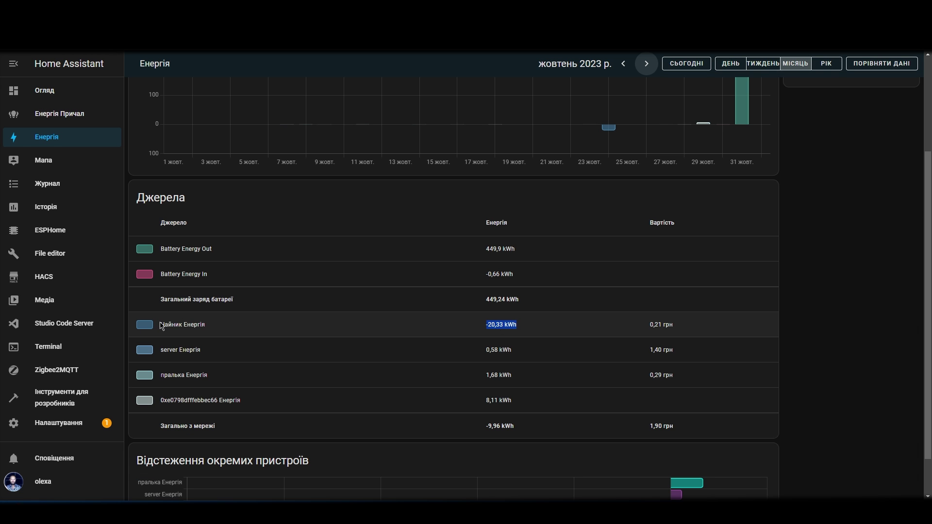
left_click_drag(161, 325, 531, 329)
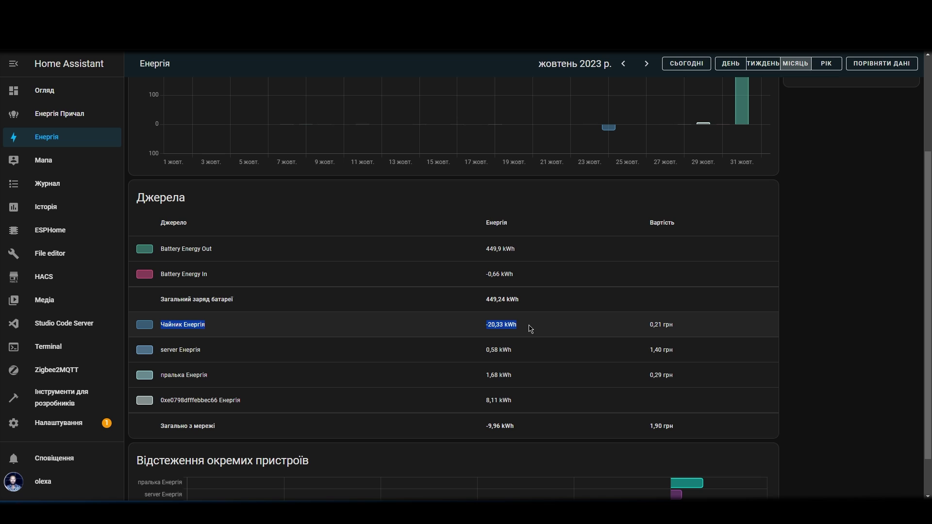
left_click(505, 325)
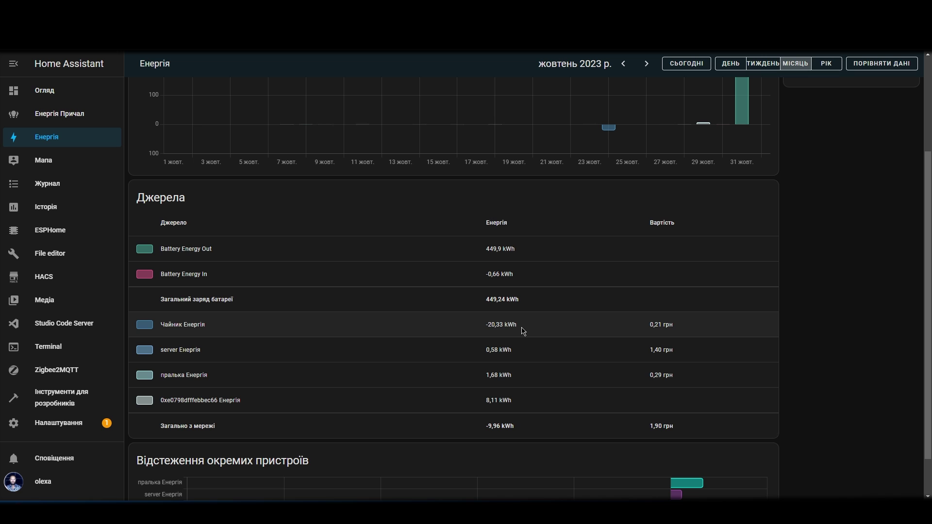
left_click_drag(526, 327, 486, 325)
Open the Енергія Причал dashboard and switch its period to the week view.
left_click(59, 113)
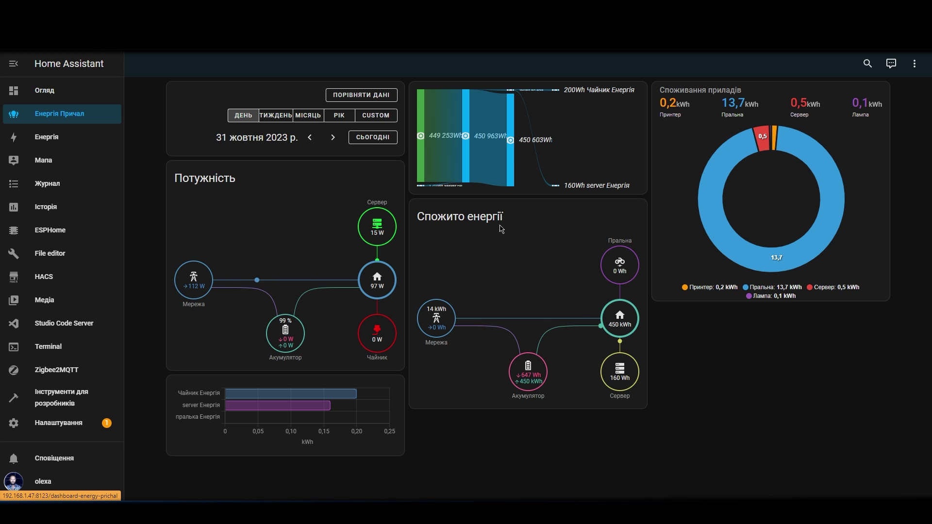
left_click(290, 117)
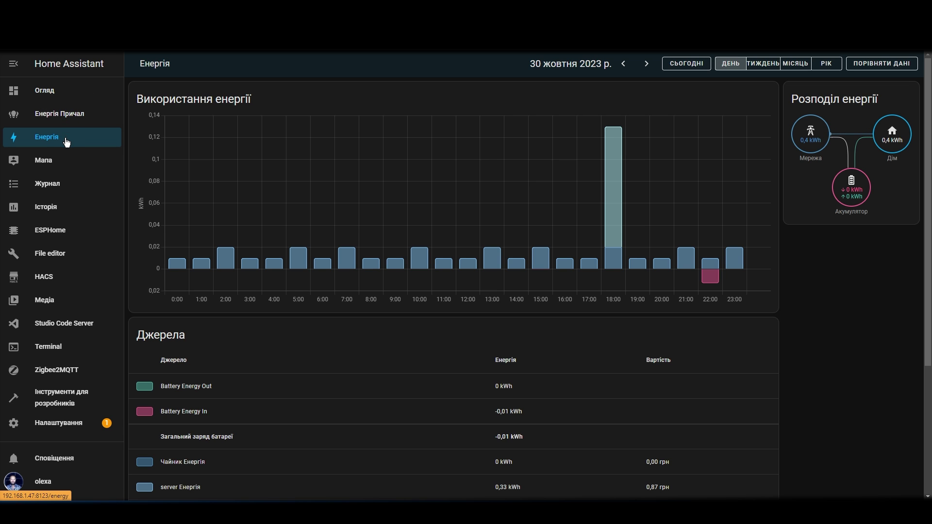
Open the configuration of the Енергія dashboard from the settings and look over its energy source sections.
left_click(73, 427)
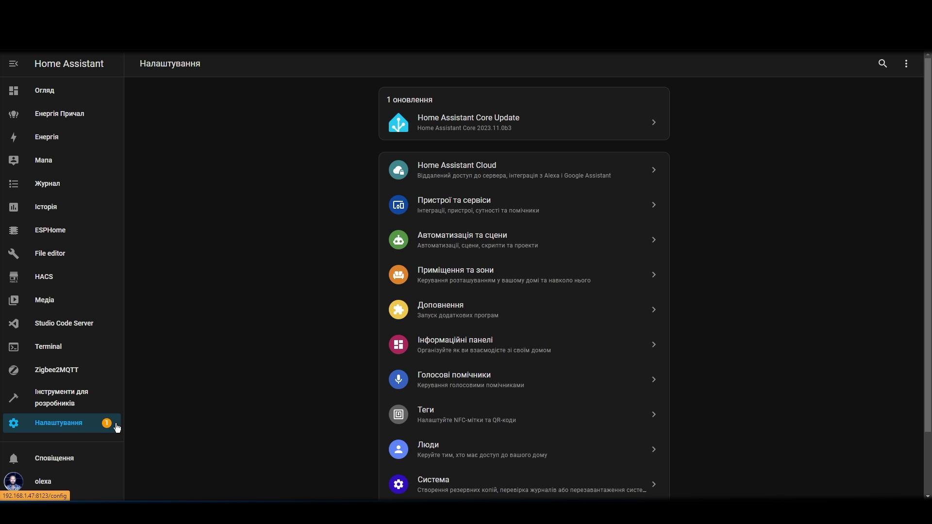
left_click(474, 350)
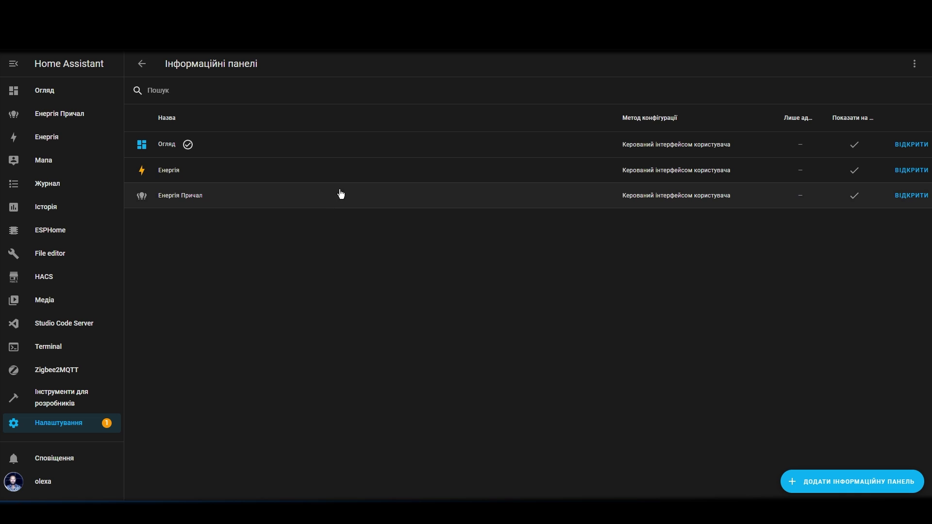
left_click(510, 175)
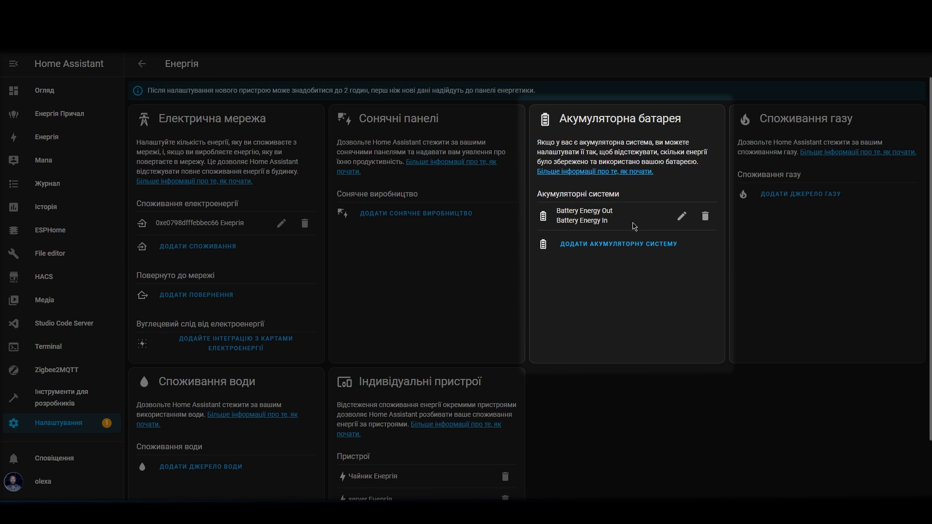
scroll(452, 391, "down", 2)
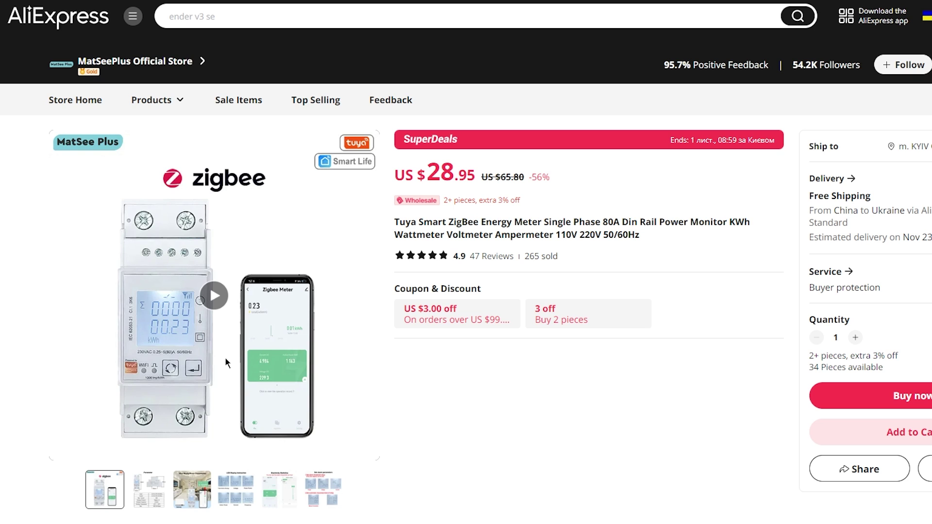
Examine the product title of the Tuya Smart ZigBee Energy Meter on its AliExpress page.
double_click(610, 222)
left_click_drag(394, 222, 478, 222)
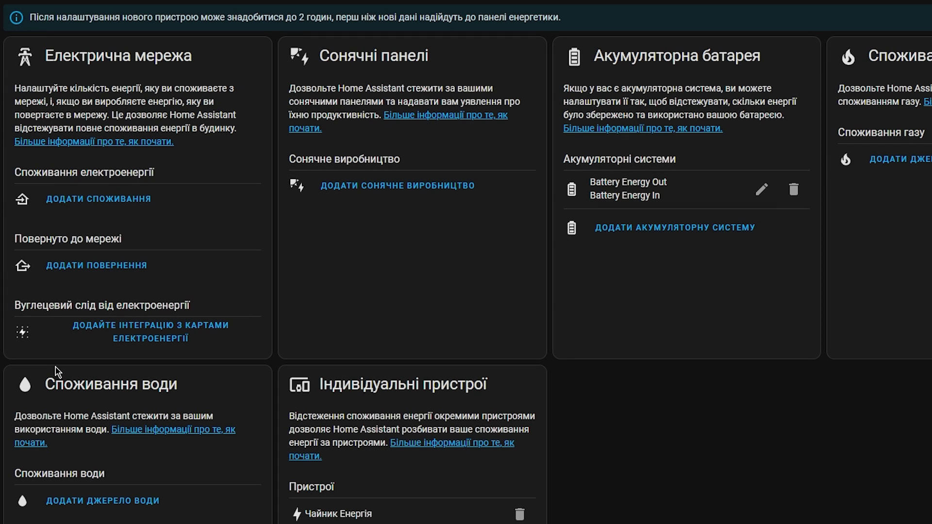
Start a new grid consumption source and choose 0xe0798dfffebbec66 Енергія as its consumed energy sensor.
left_click(124, 209)
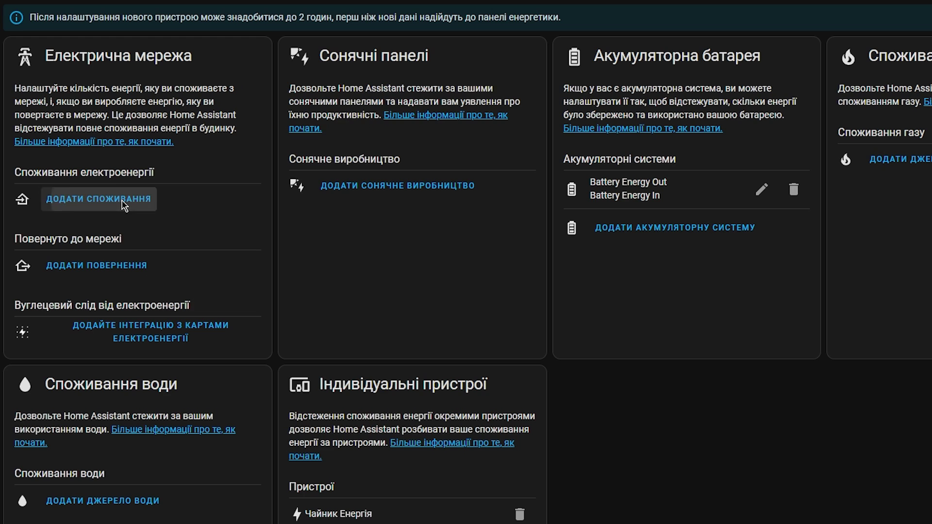
left_click(373, 239)
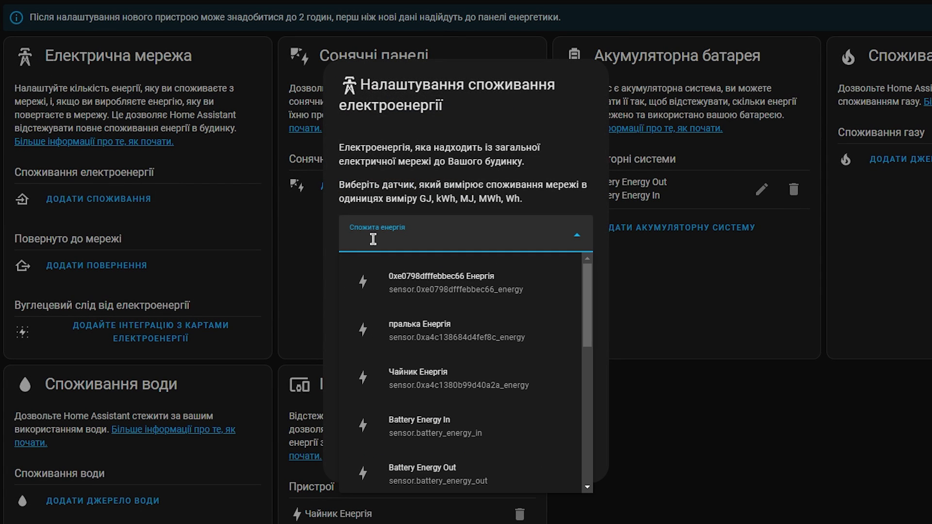
key("Down")
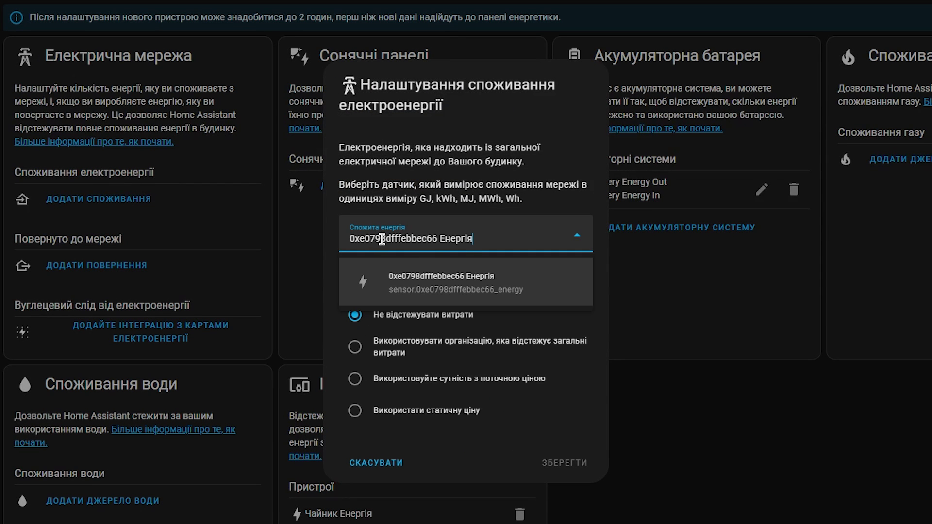
left_click(467, 282)
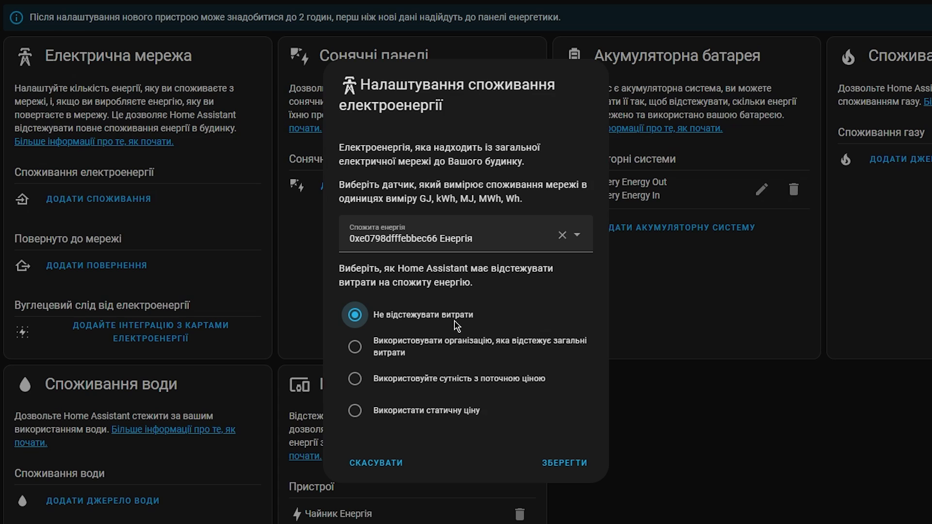
Track the consumption cost with a static price of 2.64 UAH/kWh and save the grid source.
left_click(467, 379)
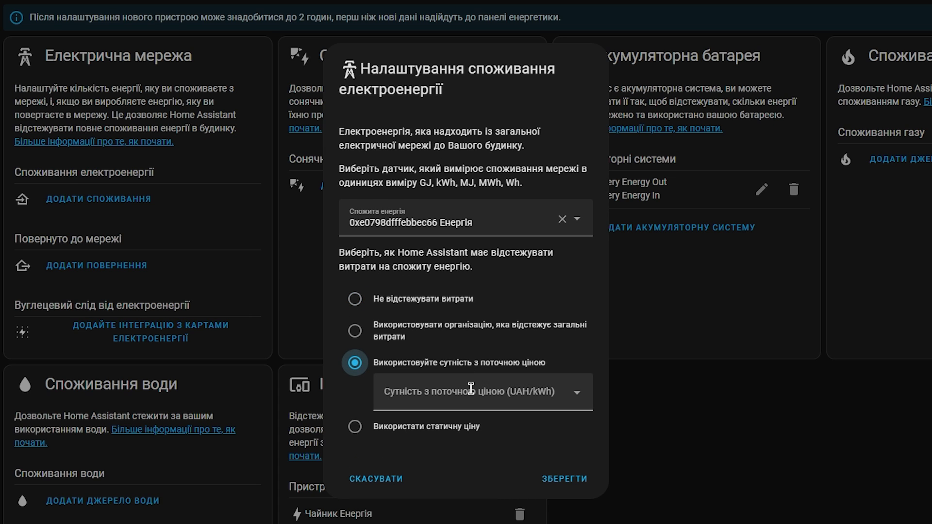
left_click(410, 426)
left_click(411, 423)
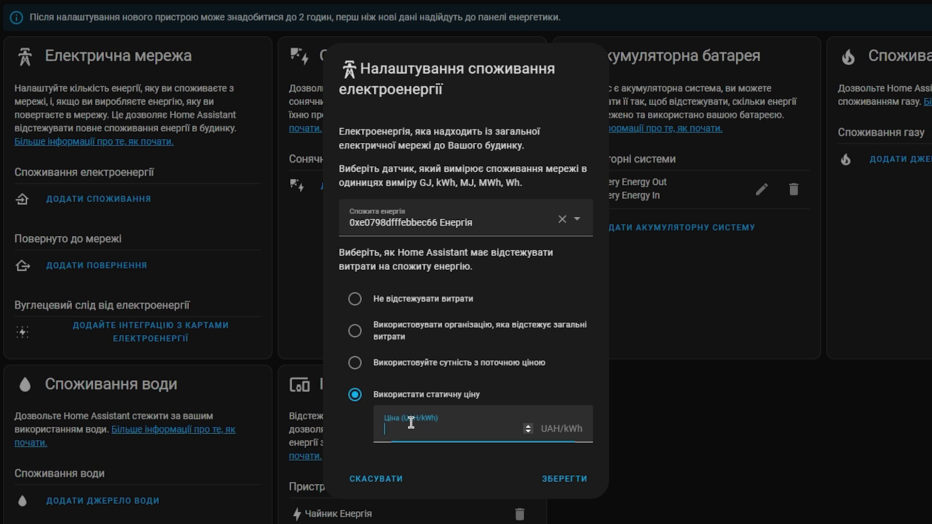
type("2.64")
left_click(573, 480)
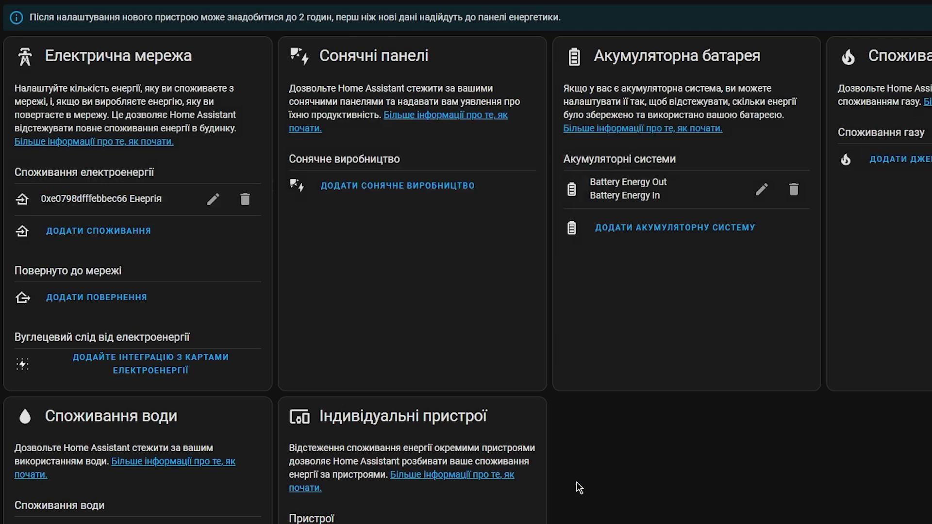
Open the form for adding an individual device, then the form for adding a battery system.
scroll(574, 485, "down", 2)
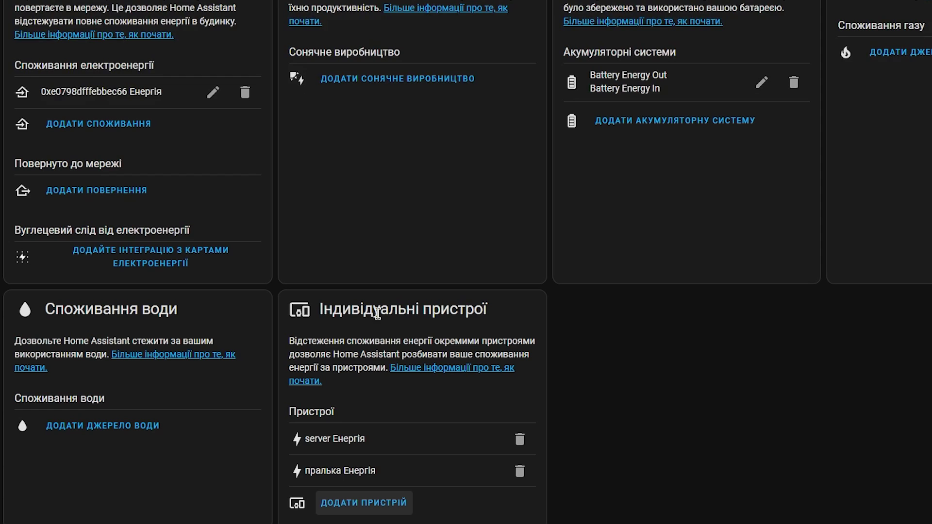
left_click(363, 504)
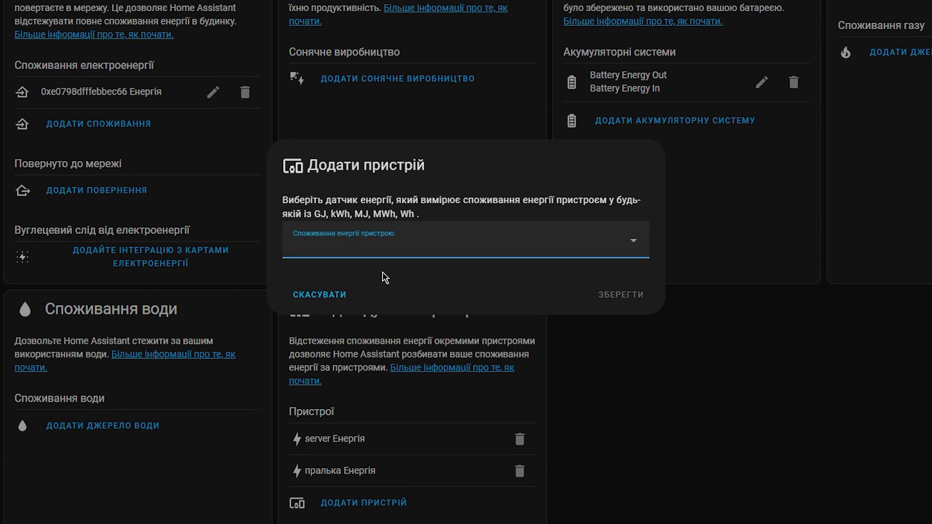
left_click(693, 253)
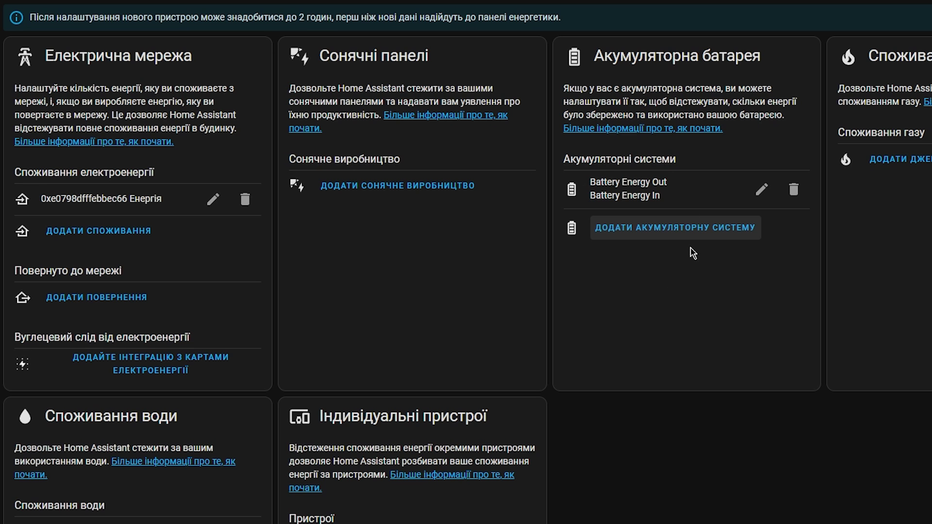
left_click(680, 230)
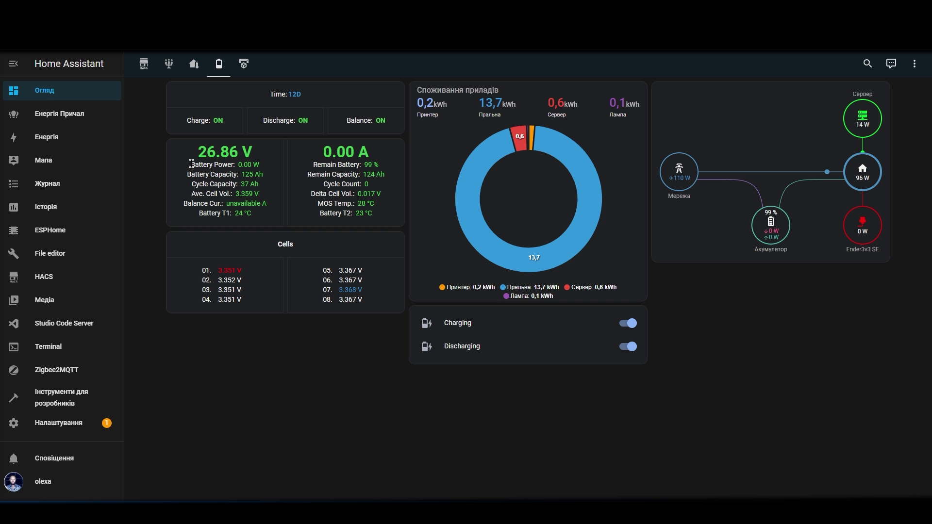
Check the Battery Power reading on the battery view of the Огляд dashboard.
left_click_drag(191, 165, 257, 164)
left_click(268, 168)
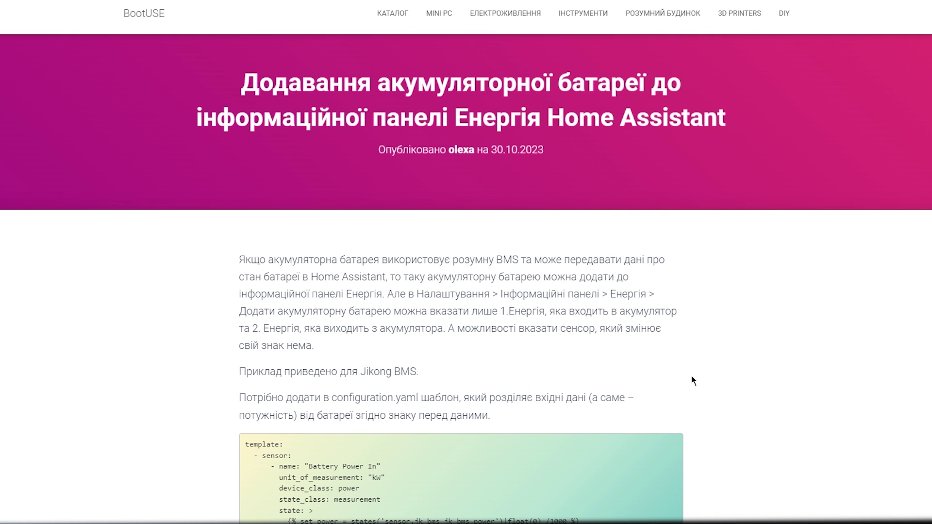
Read the BootUSE article's introduction to the Jikong BMS example up to the start of its template code.
scroll(691, 375, "down", 6)
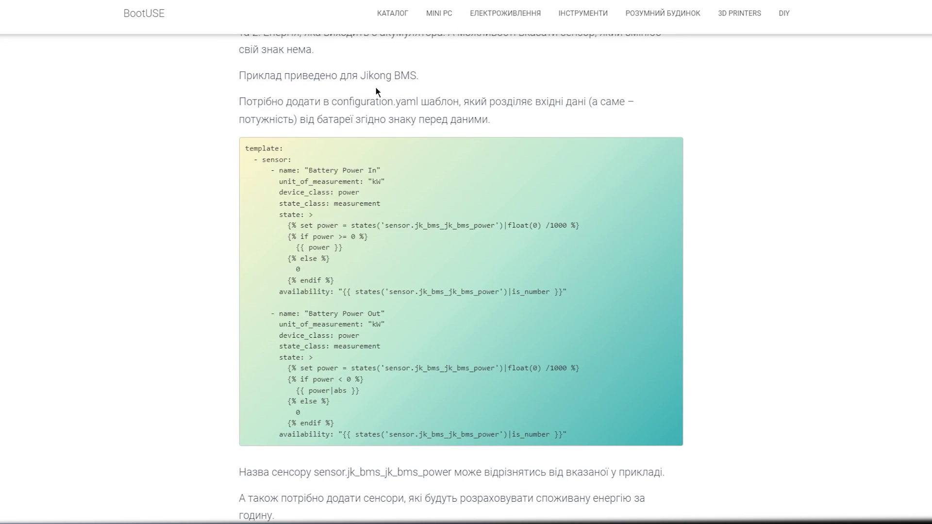
left_click_drag(360, 76, 420, 79)
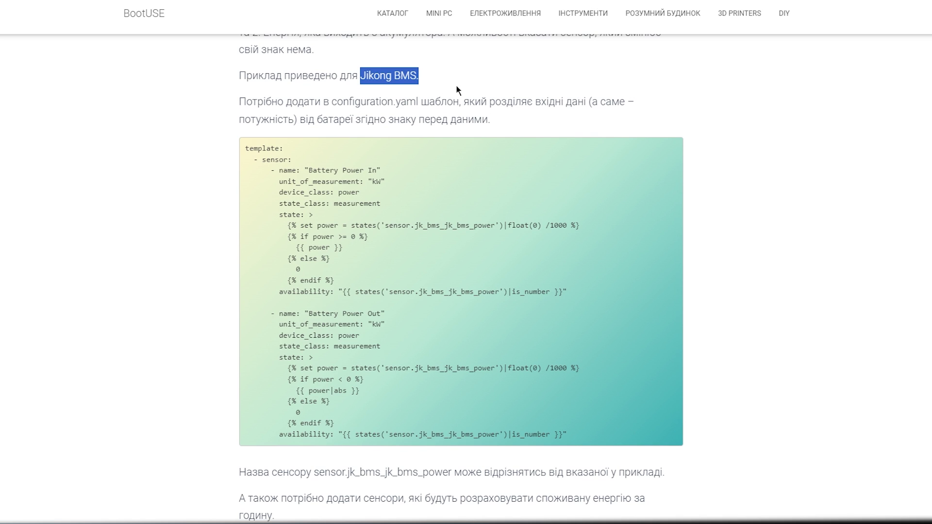
scroll(456, 86, "down", 1)
left_click_drag(245, 148, 283, 148)
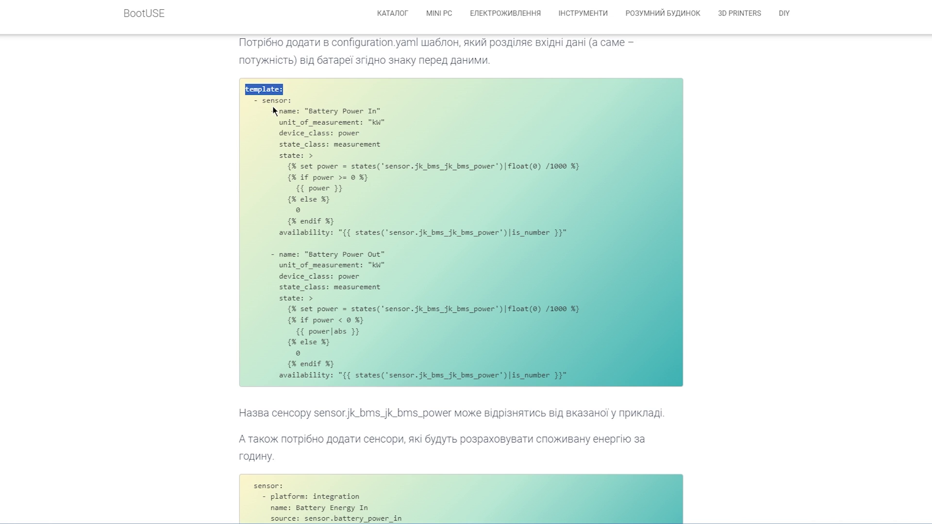
Examine the Battery Power In and Battery Power Out template sensors, including the sensor.jk_bms_jk_bms_power source and the power < 0 condition.
double_click(427, 165)
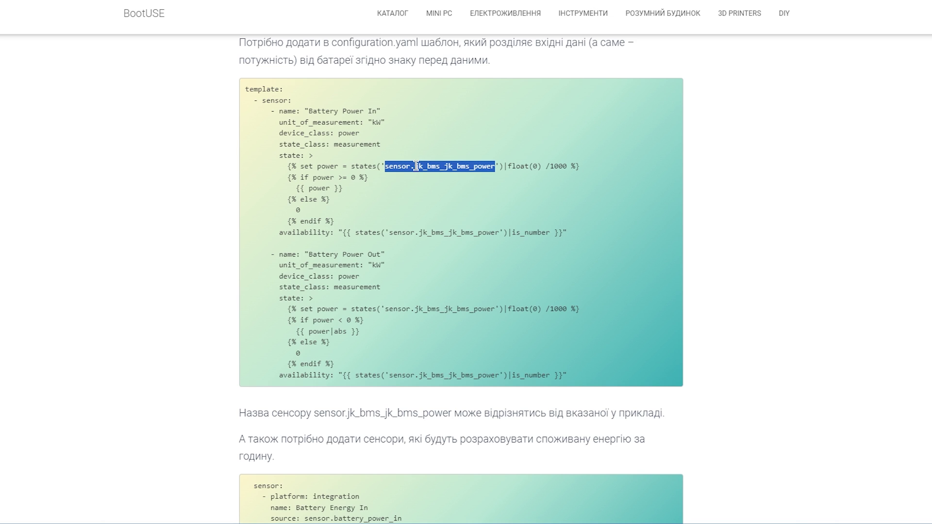
left_click(374, 180)
left_click_drag(279, 166, 321, 166)
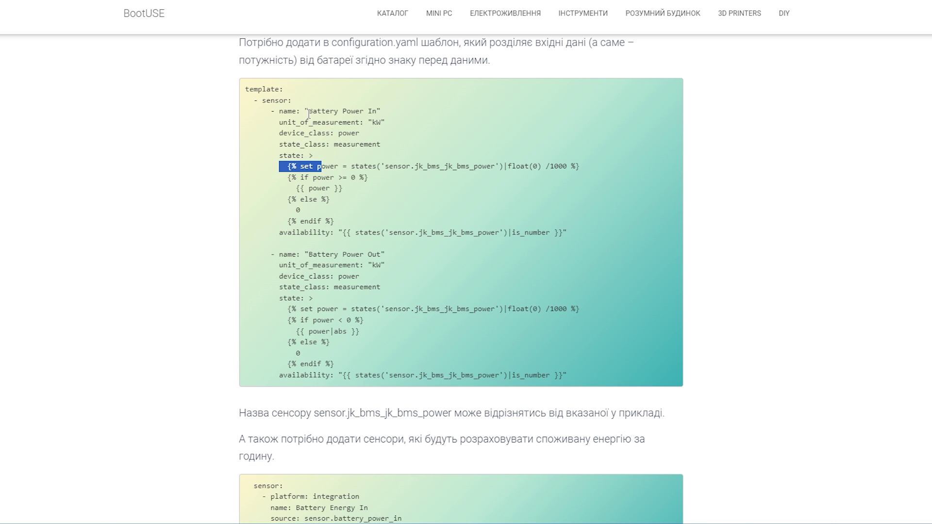
left_click_drag(309, 112, 381, 111)
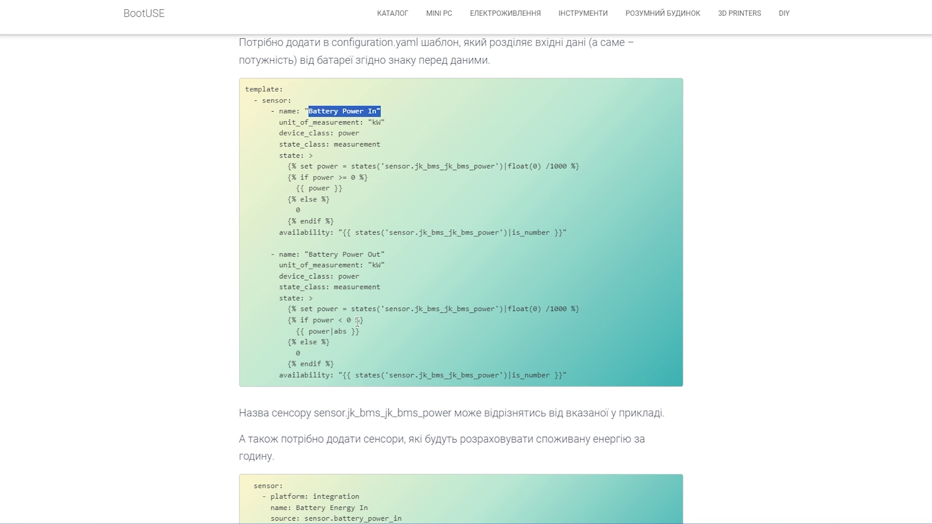
left_click_drag(357, 321, 308, 320)
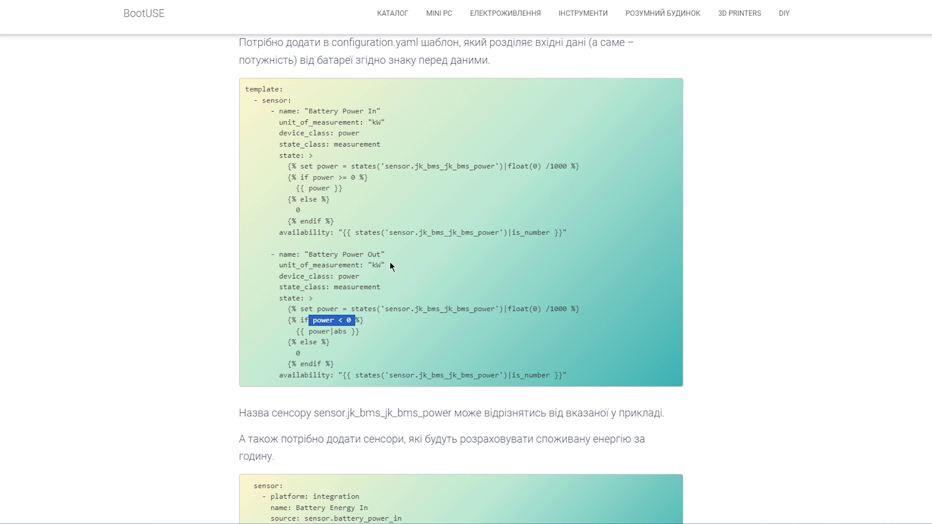
left_click_drag(383, 254, 309, 254)
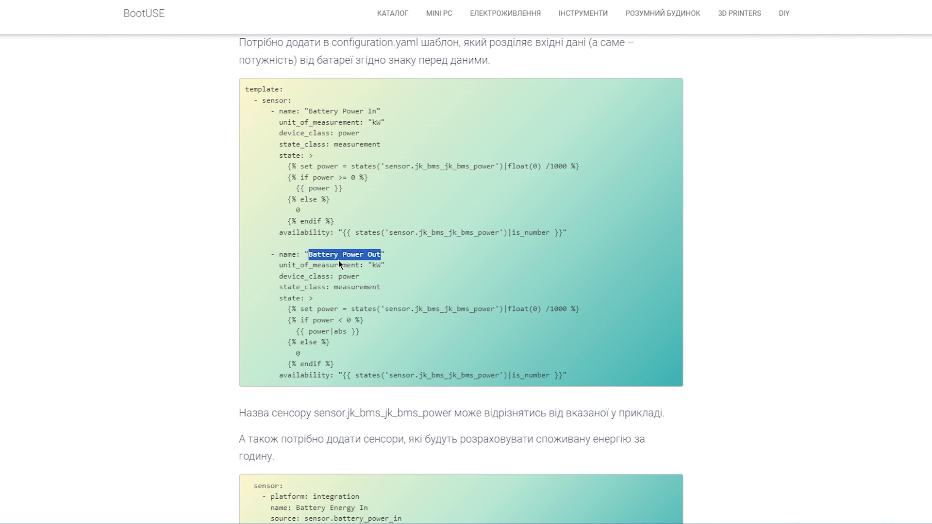
Examine the article's Battery Energy In and Out integration sensors and Home Assistant's Riemann sum integral documentation.
scroll(407, 344, "down", 5)
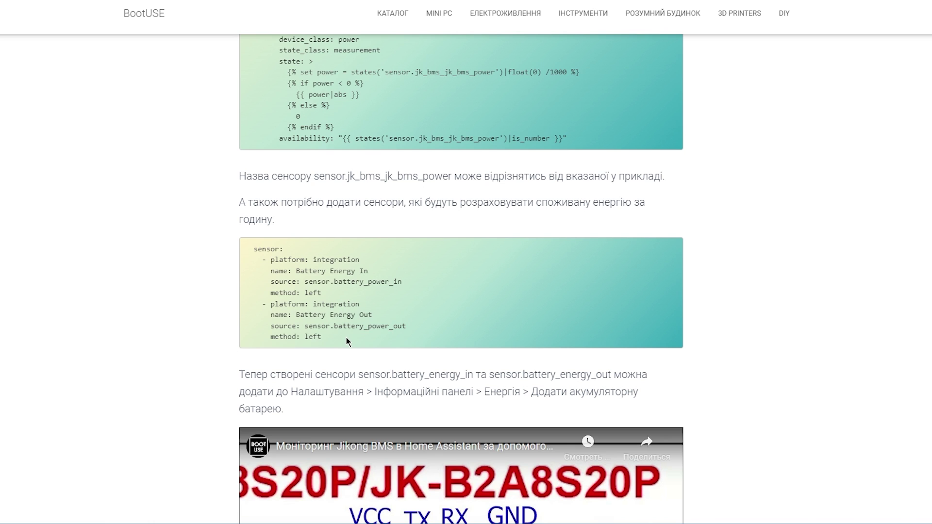
triple_click(326, 310)
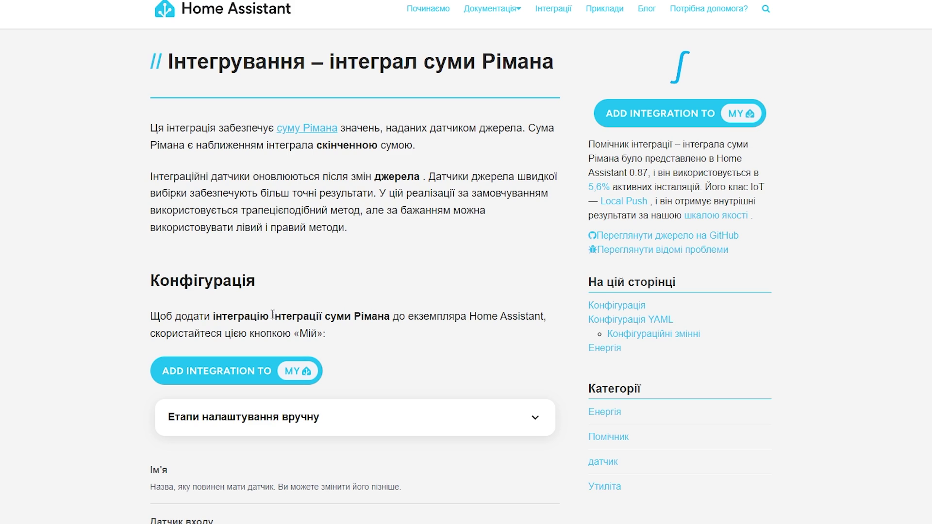
left_click_drag(271, 316, 393, 316)
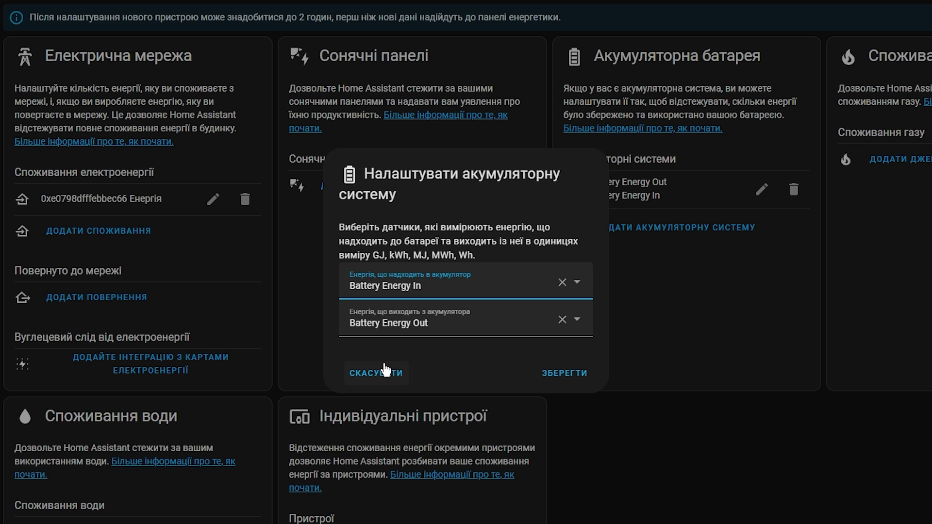
Cancel the battery system form and examine the Battery Energy Out value in the weekly energy sources table.
left_click(385, 375)
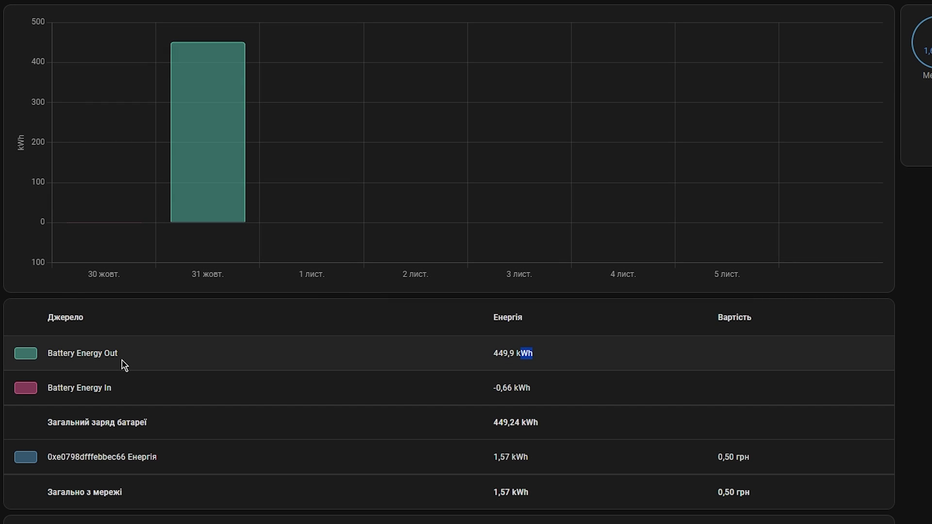
left_click_drag(567, 358, 492, 356)
left_click_drag(538, 362, 482, 357)
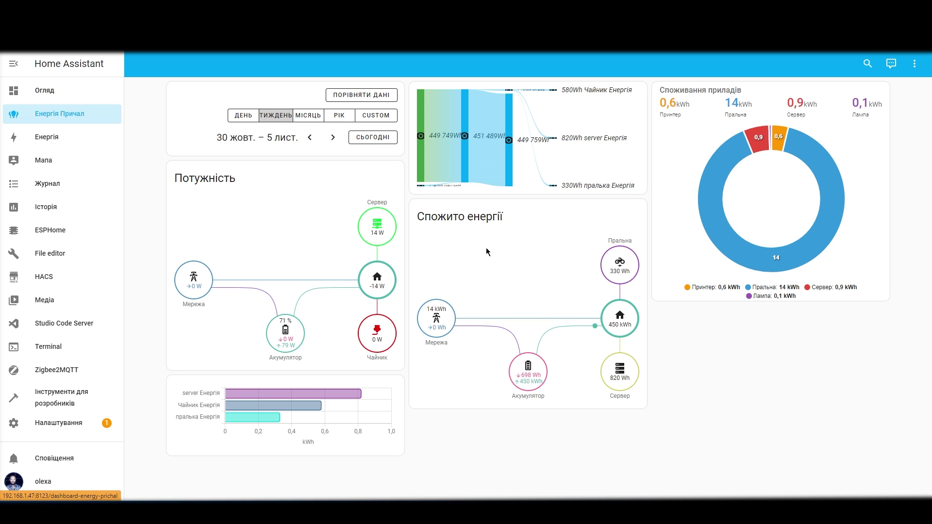
Find the energy entries in the developer tools' statistics and examine the history of sensor.battery_energy_out.
left_click(58, 393)
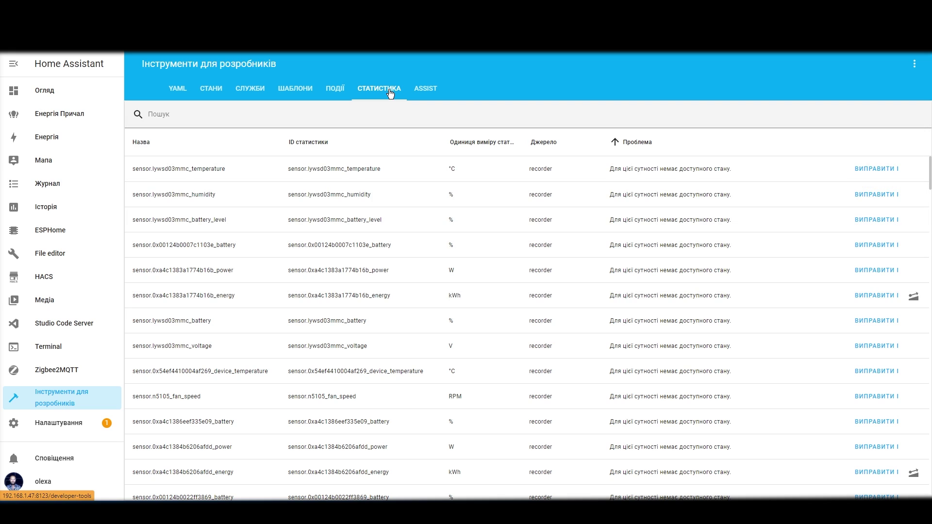
left_click(220, 121)
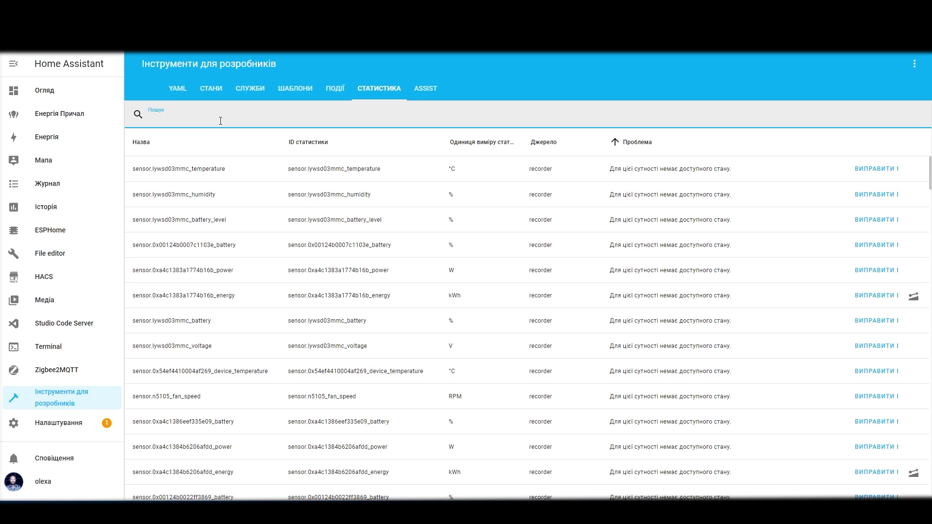
type("energy")
left_click(308, 454)
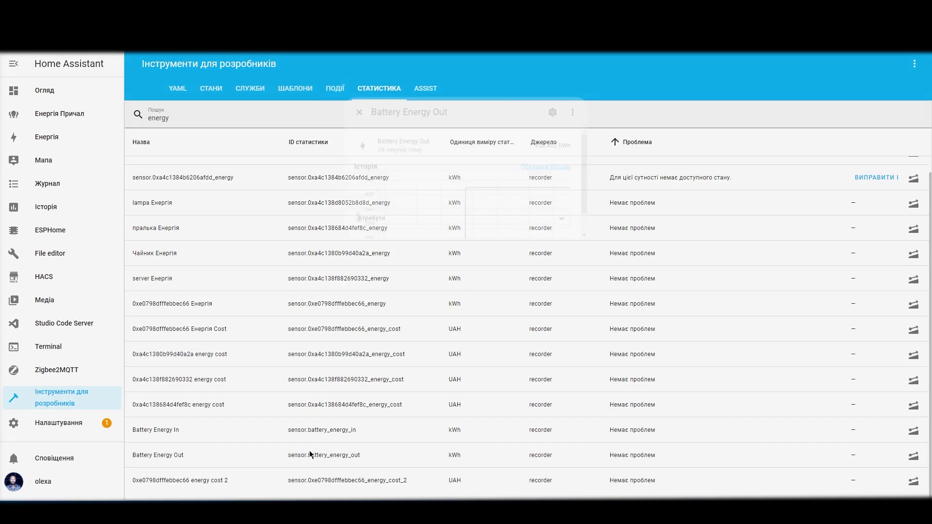
mouse_move(469, 180)
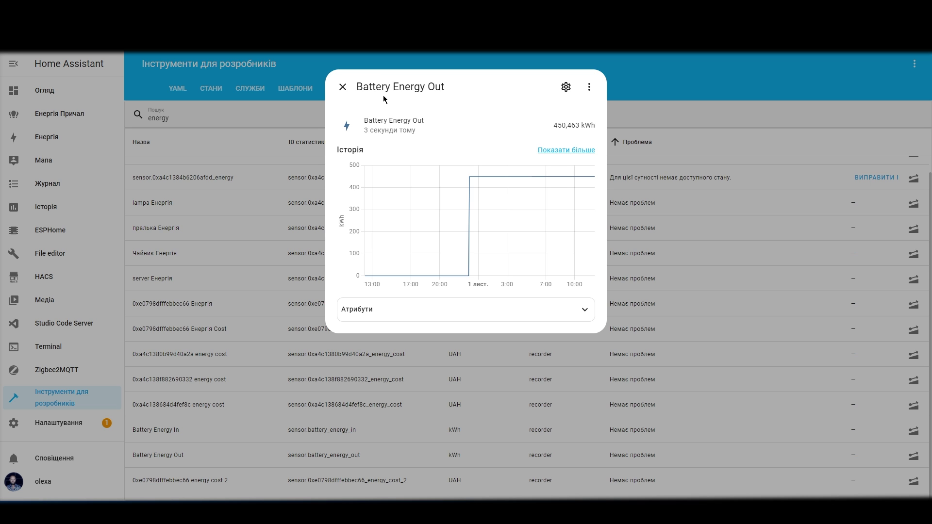
left_click(342, 87)
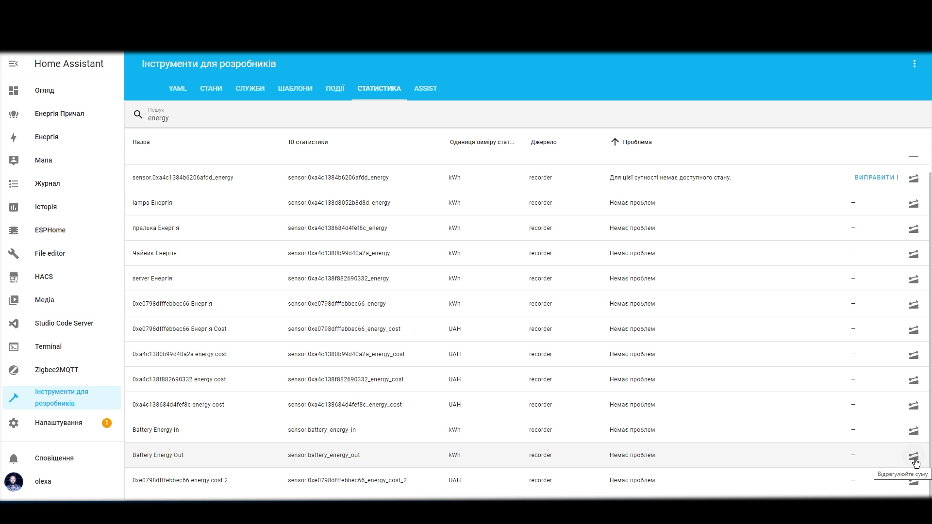
Open the sum adjustment for Battery Energy Out and set the time to look up to 31.10.2023, 23:10.
left_click(913, 456)
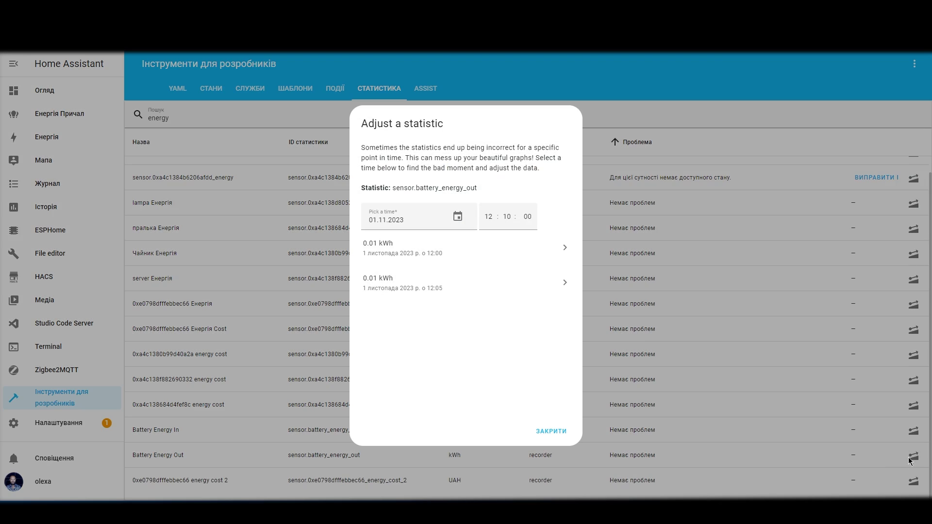
left_click(417, 219)
left_click(426, 350)
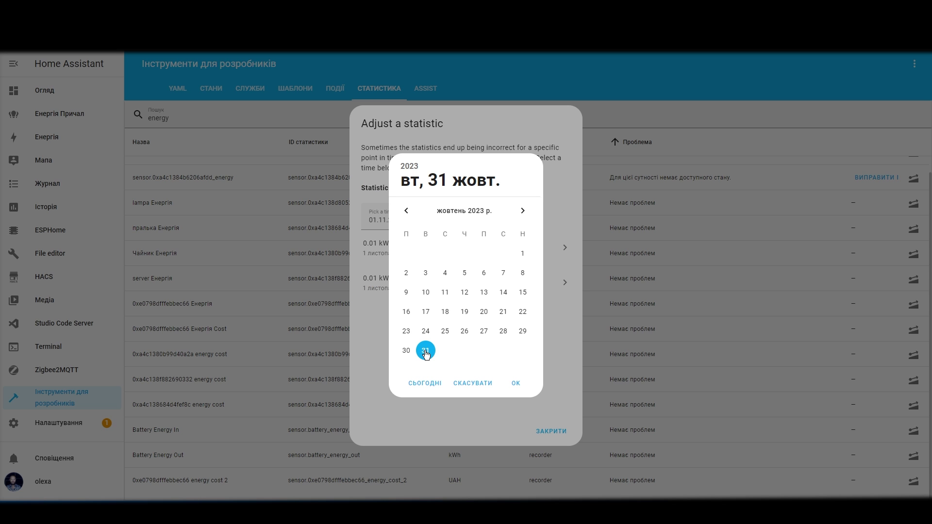
left_click(510, 384)
left_click(488, 217)
type("23")
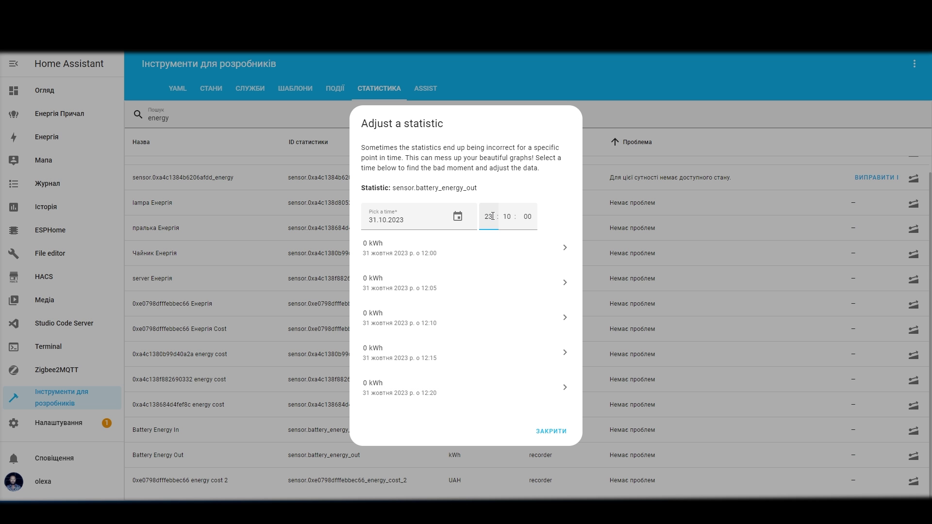
left_click(558, 216)
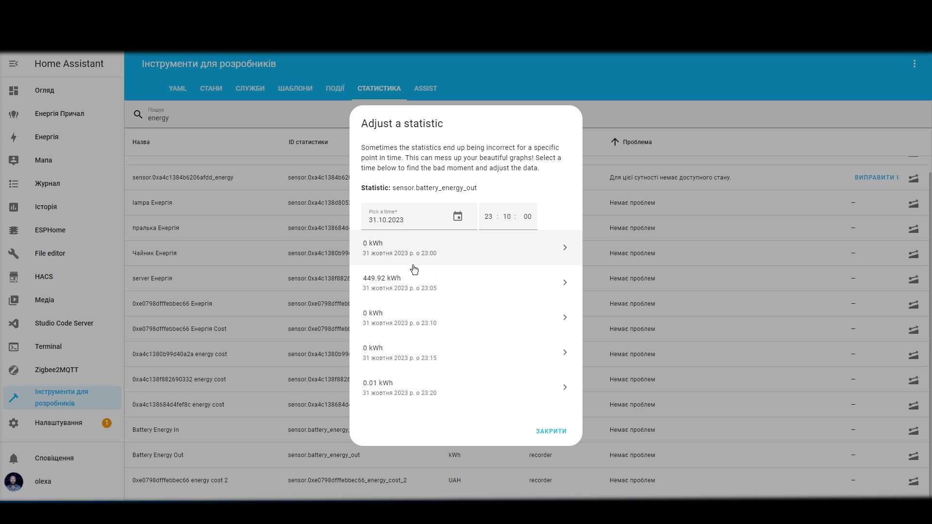
Adjust the Battery Energy Out value for the interval starting at 23:05 to 0,449 kWh.
left_click(395, 287)
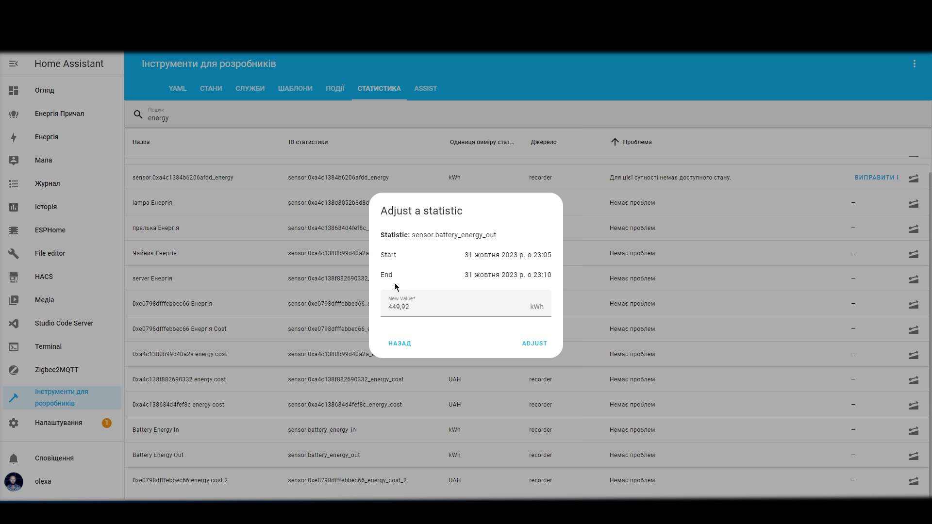
double_click(419, 309)
type("0,449")
left_click(534, 344)
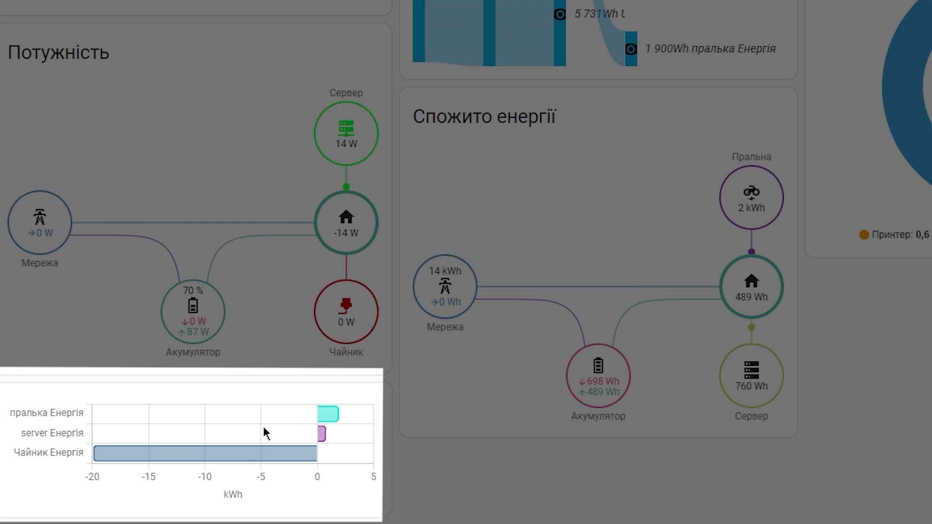
Examine the kettle's bar in the device energy chart, and view the orange V1 variant of the Zigbee plug on AliExpress.
mouse_move(251, 457)
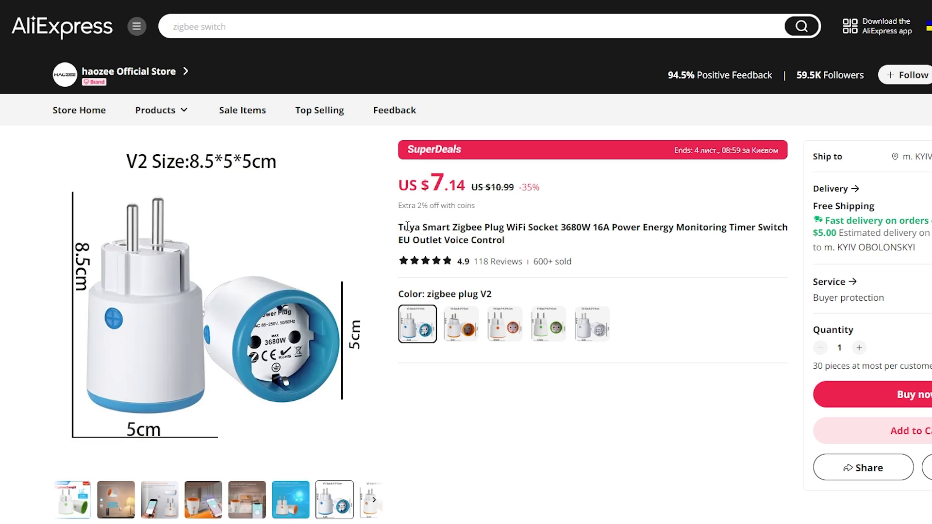
left_click(473, 328)
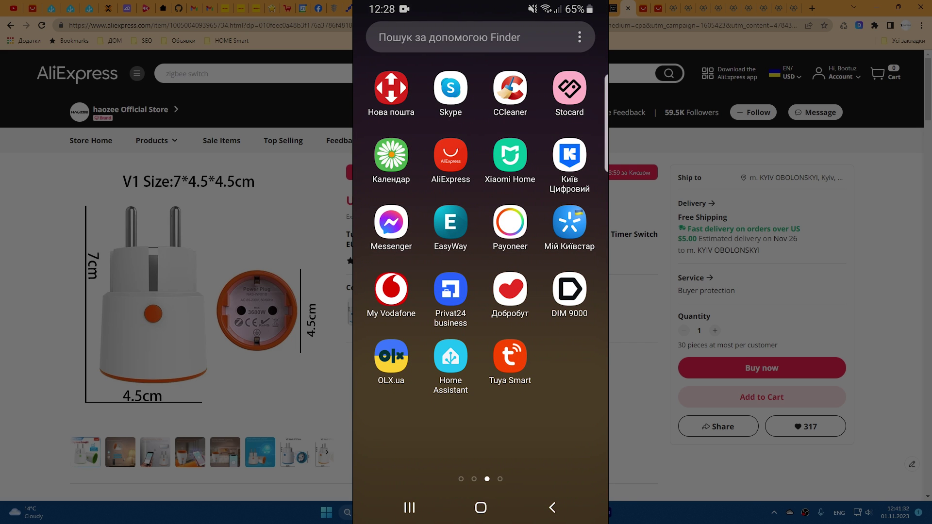
Open Zigbee розетка 3 in Tuya Smart and examine its electricity readings and monthly consumption.
left_click(518, 362)
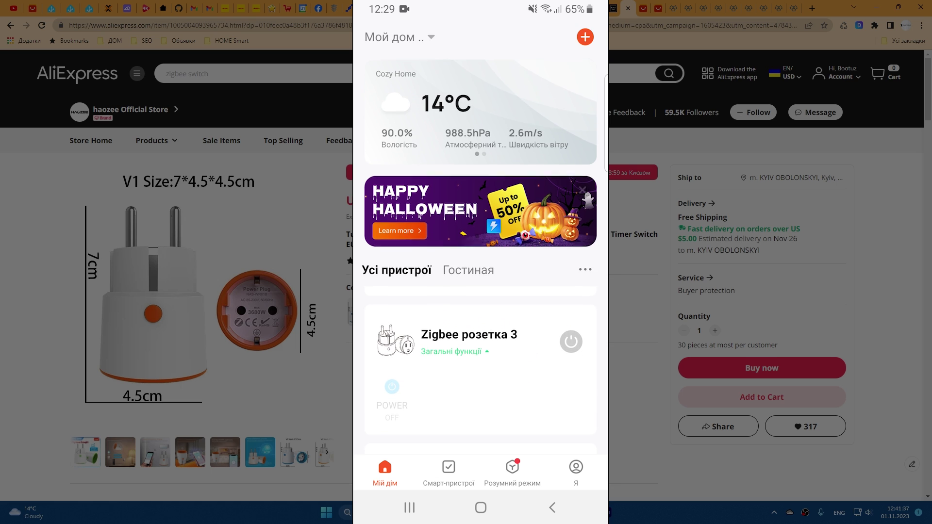
left_click(466, 335)
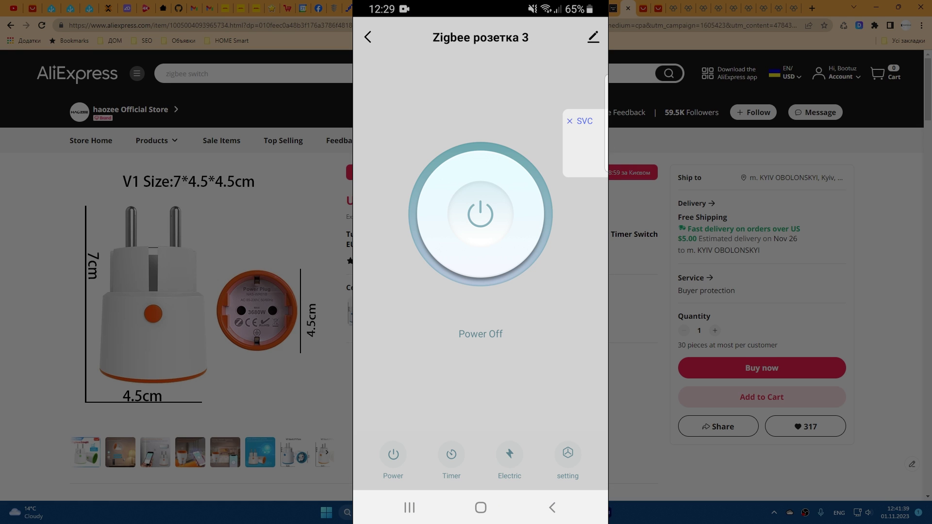
left_click(509, 463)
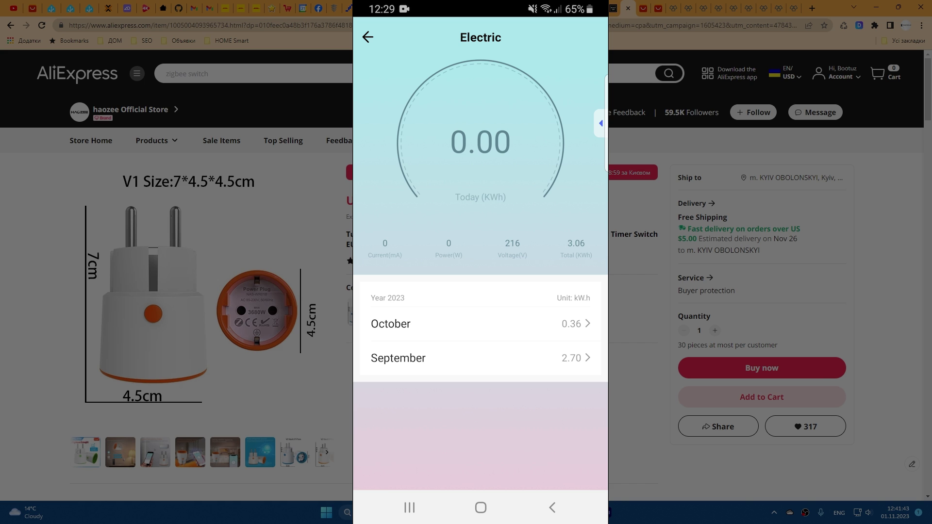
left_click(551, 508)
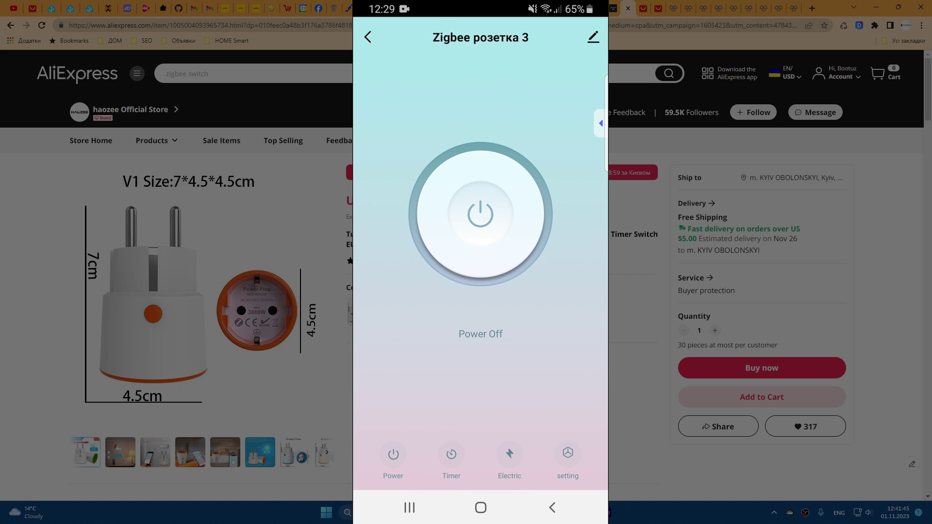
Remove Zigbee розетка 3 from Tuya Smart, choosing to disconnect it and wipe all its data.
left_click(592, 37)
left_click_drag(514, 443, 514, 289)
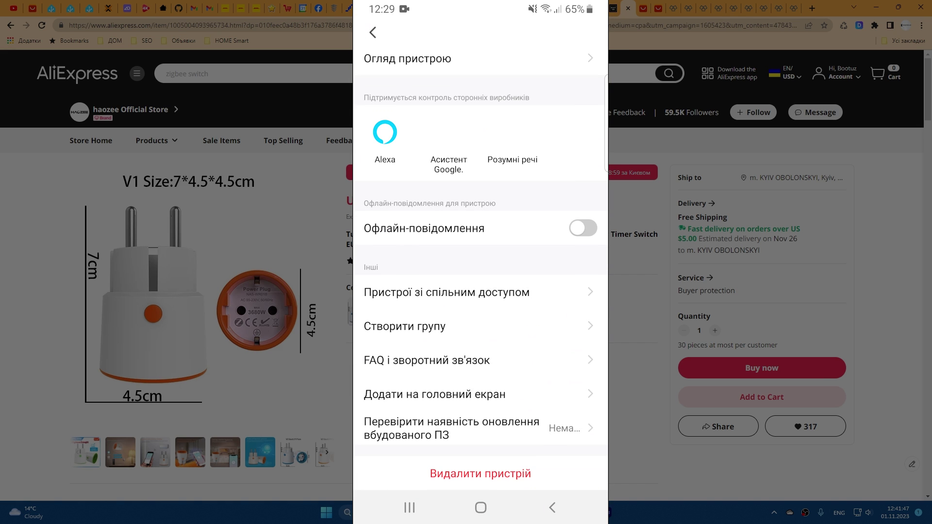
left_click(481, 474)
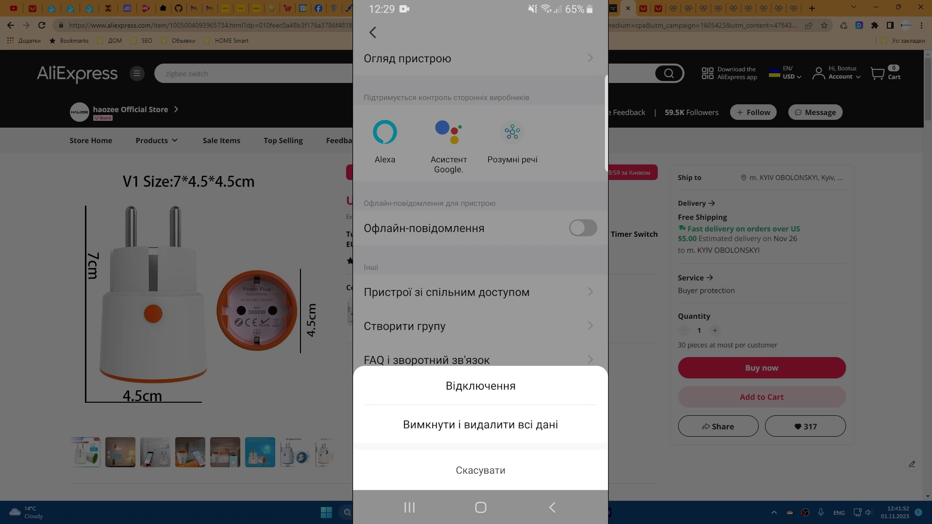
left_click(534, 422)
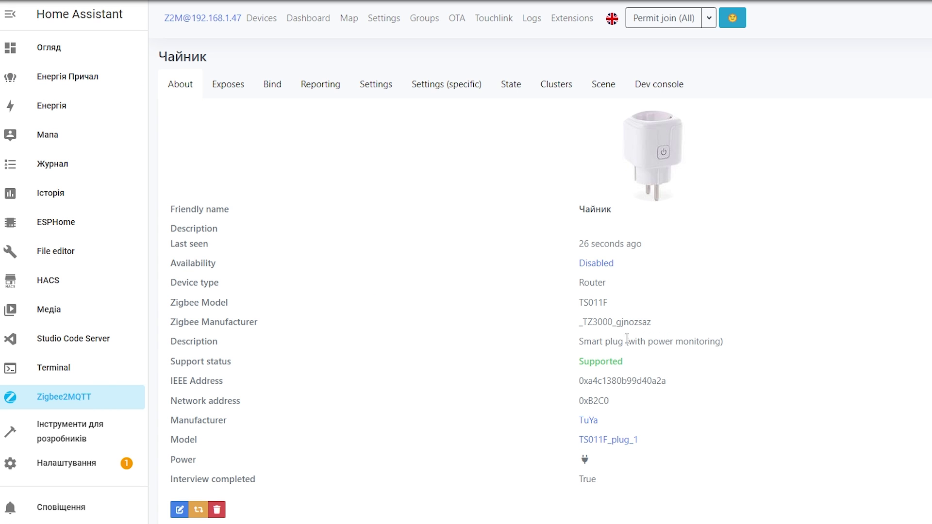
Read the TS011F_plug_1 documentation and execute command 0 on endpoint 1, cluster 0x00, in the Чайник device's dev console.
left_click(612, 440)
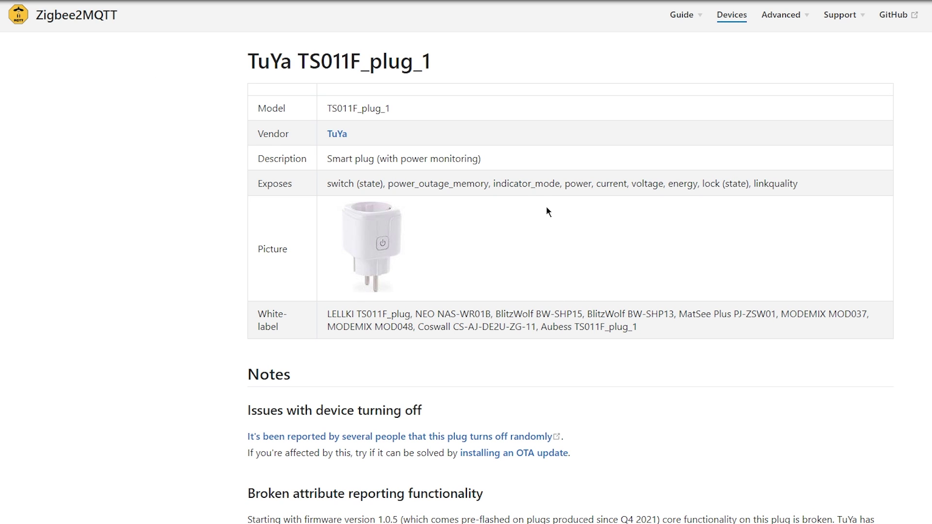
scroll(545, 209, "down", 10)
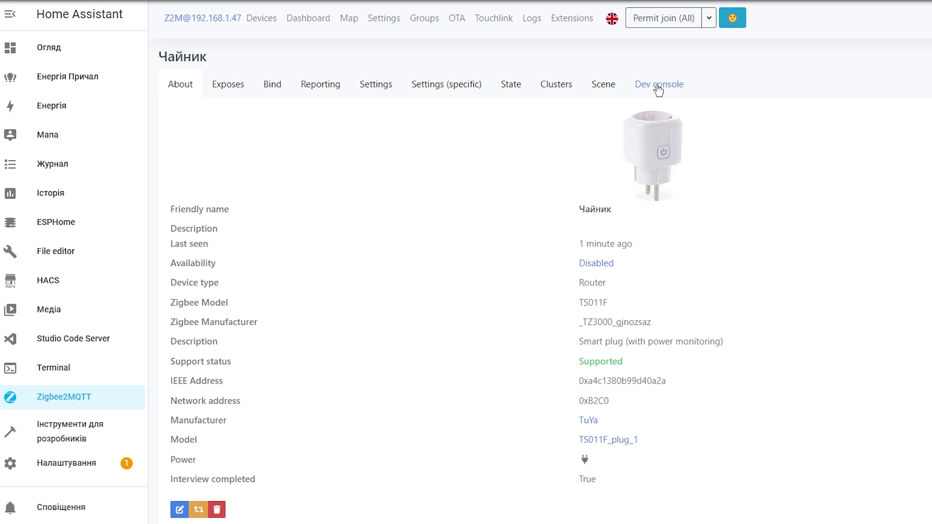
left_click(659, 86)
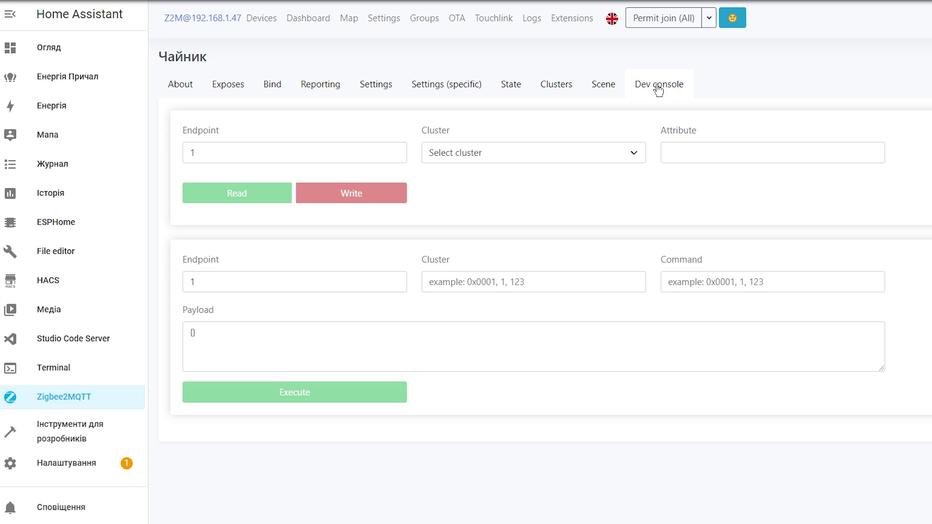
left_click(223, 263)
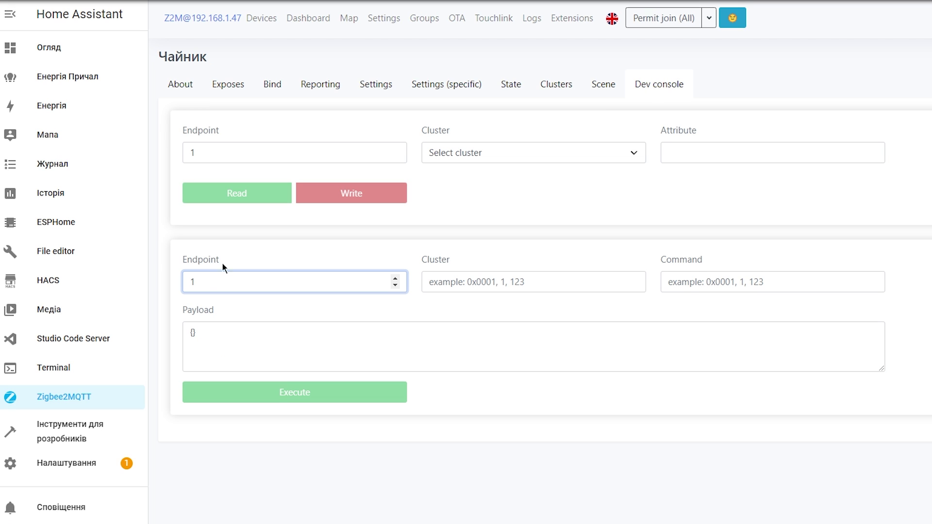
left_click(449, 280)
type("0x00")
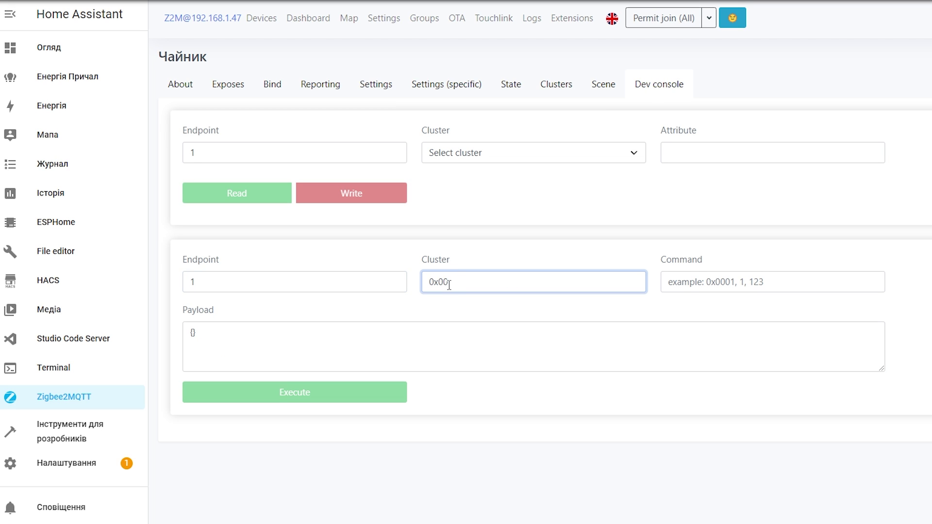
left_click(684, 286)
type("0")
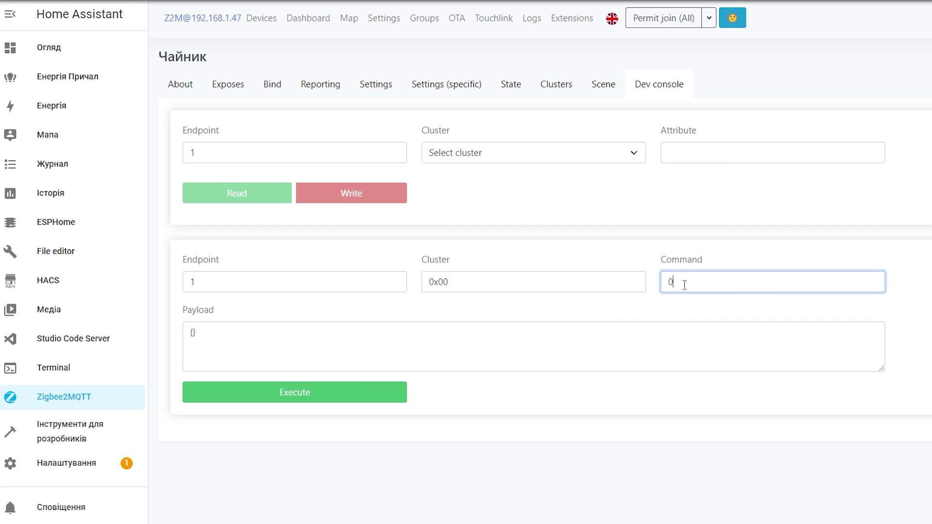
left_click(288, 393)
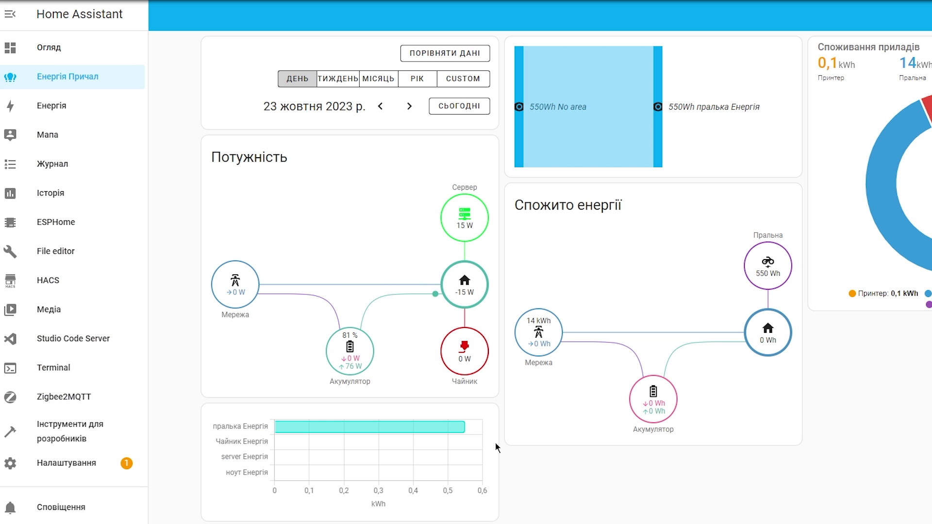
Switch the energy dashboard to 24 October 2023 and examine the Чайник Енергія bar in the device chart.
left_click(387, 111)
left_click(410, 109)
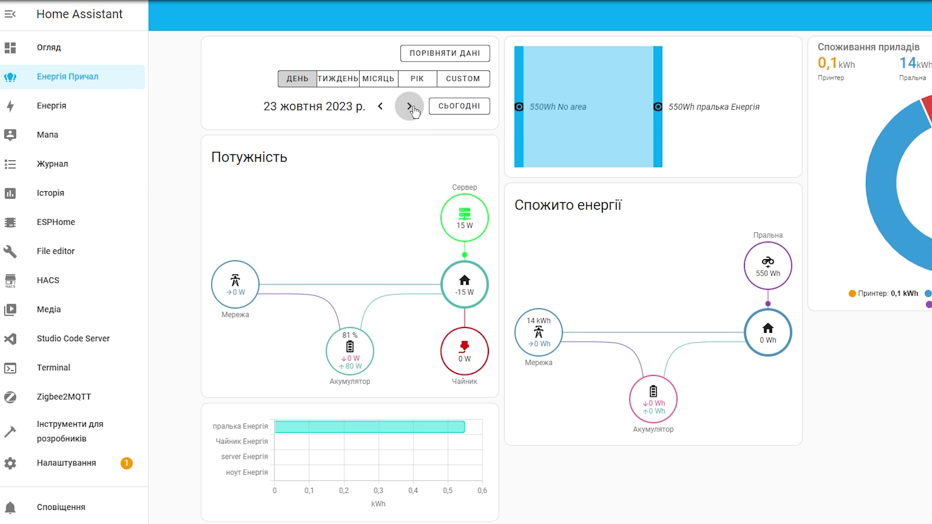
left_click(413, 112)
mouse_move(316, 477)
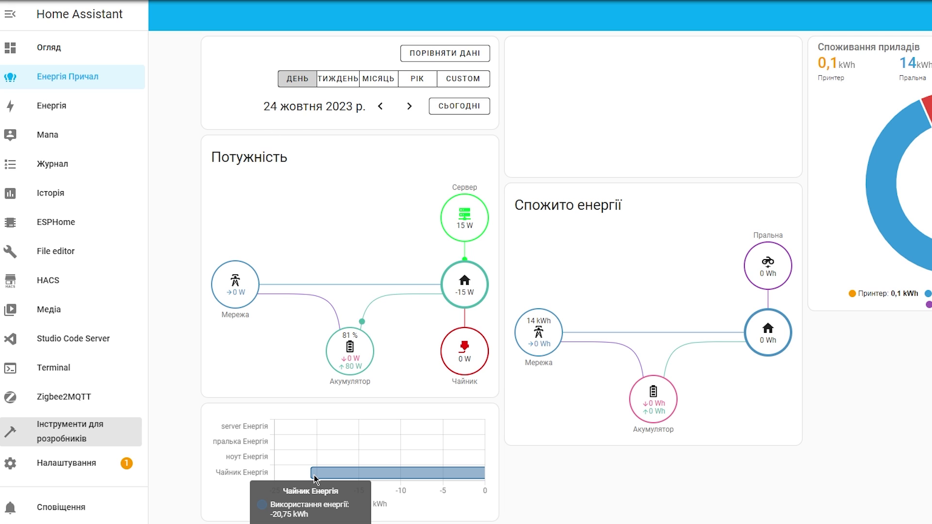
Open the sum adjustment for Чайник Енергія in the statistics and set its lookup time to 24.10.2023, 12:10.
left_click(60, 439)
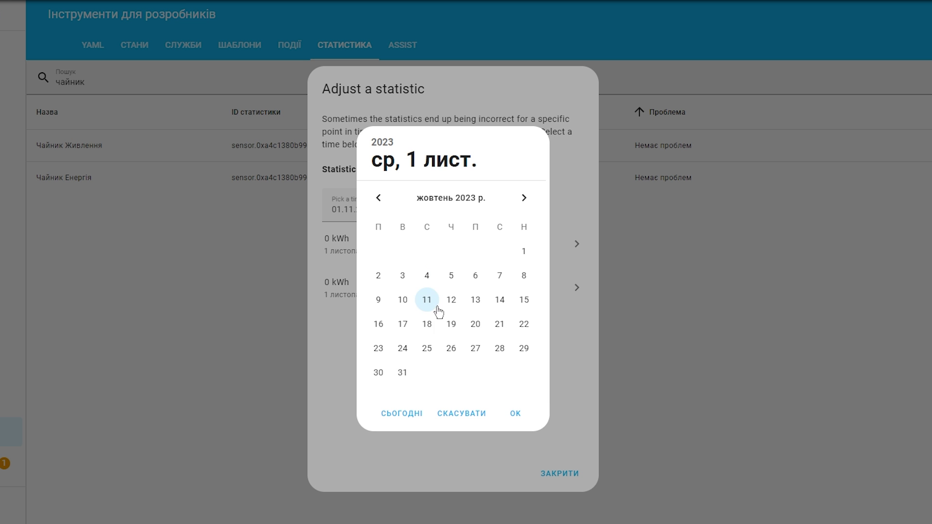
left_click(402, 348)
key("Return")
left_click(494, 211)
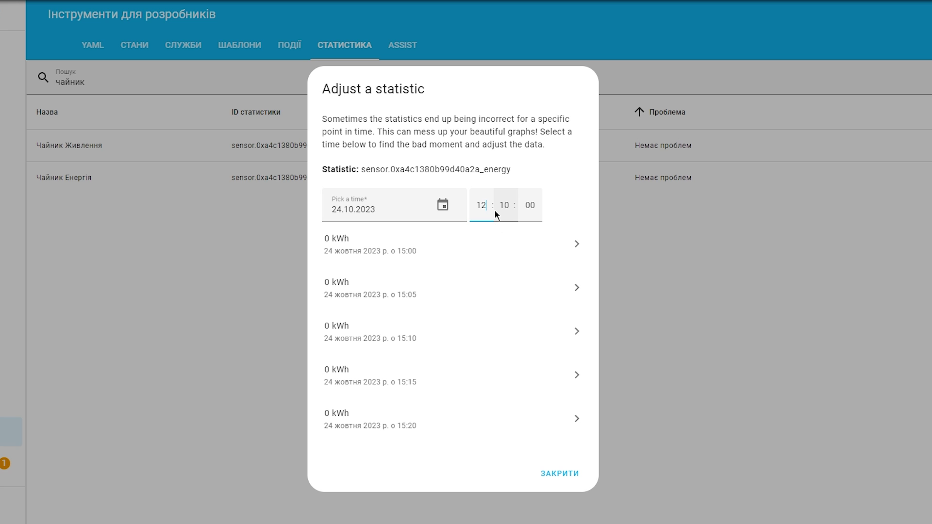
type("12")
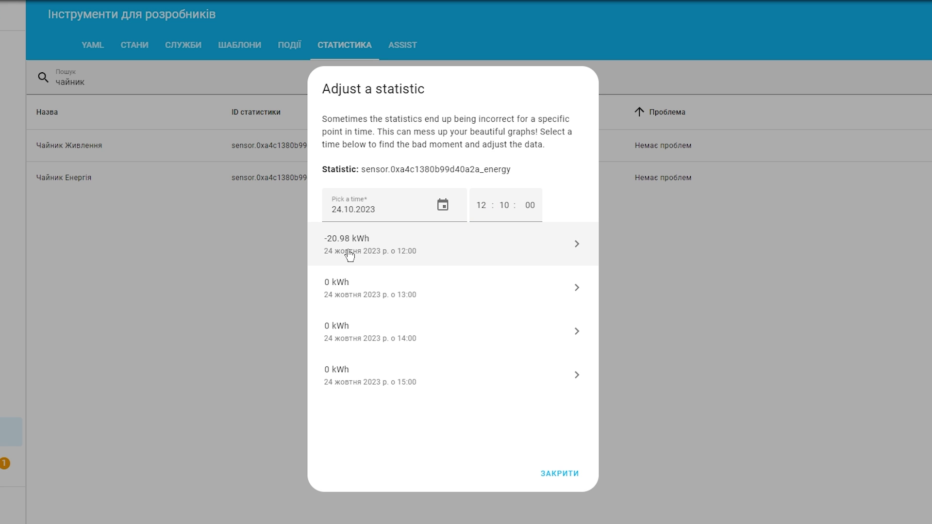
Set the Чайник Енергія value for the 12:00 to 13:00 interval on 24 October 2023 to 0 kWh.
left_click(400, 262)
left_click_drag(400, 316, 356, 318)
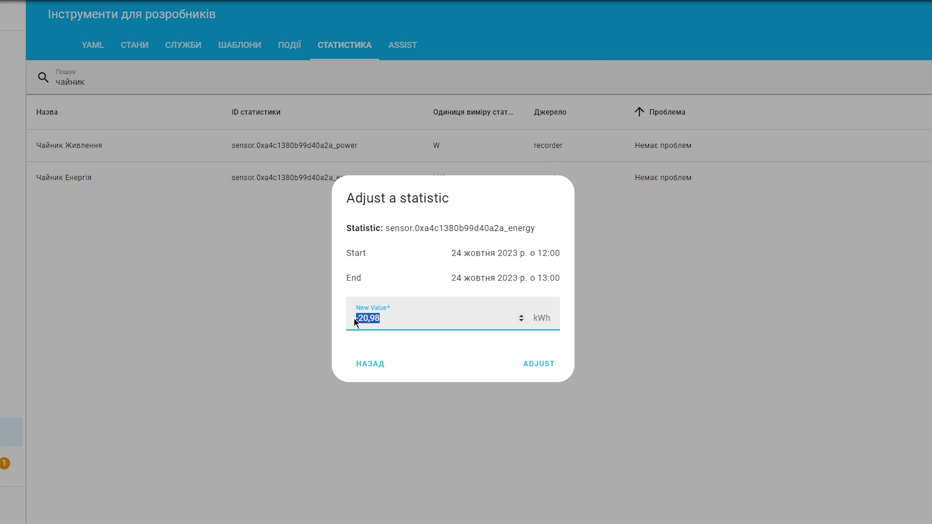
type("0")
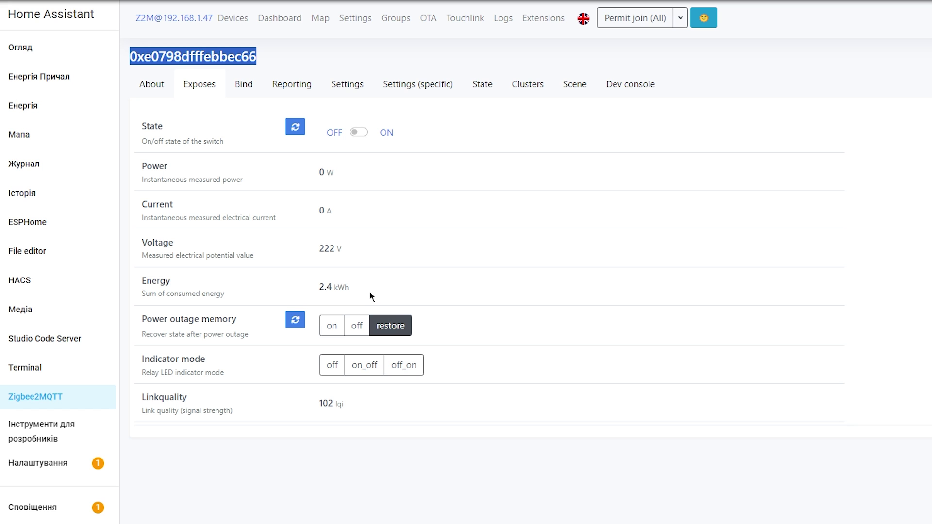
Highlight the plug's Energy reading, switch to MQTT Explorer and connect to the HA broker at 192.168.1.47, port 1883.
left_click_drag(370, 296, 318, 290)
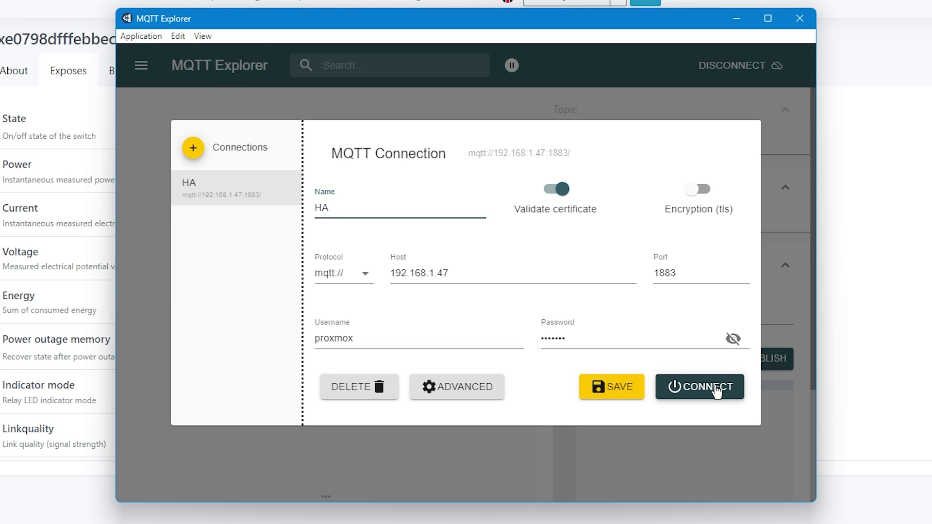
left_click(716, 387)
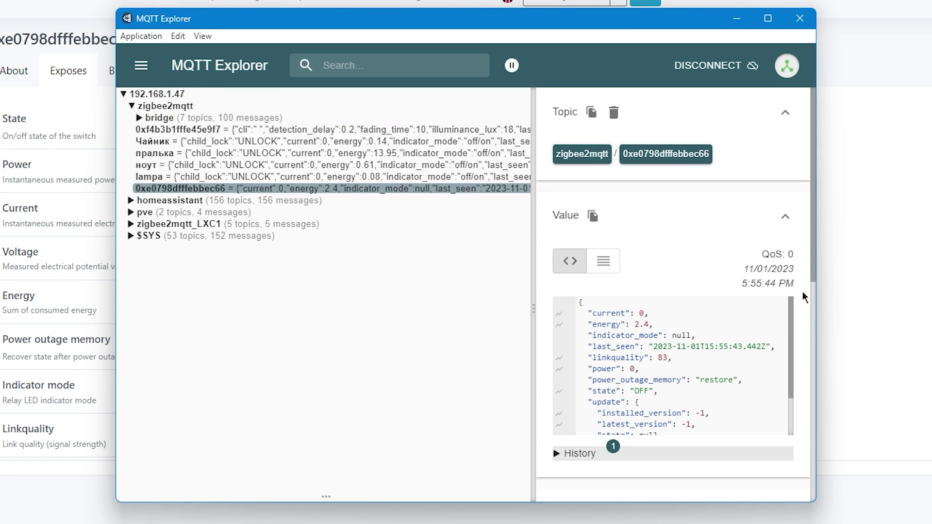
Publish the JSON payload {"reset":""} to zigbee2mqtt/0xe0798dfffebbec66/set and check the plug's Energy value in Zigbee2MQTT.
scroll(716, 212, "down", 6)
left_click_drag(717, 211, 700, 211)
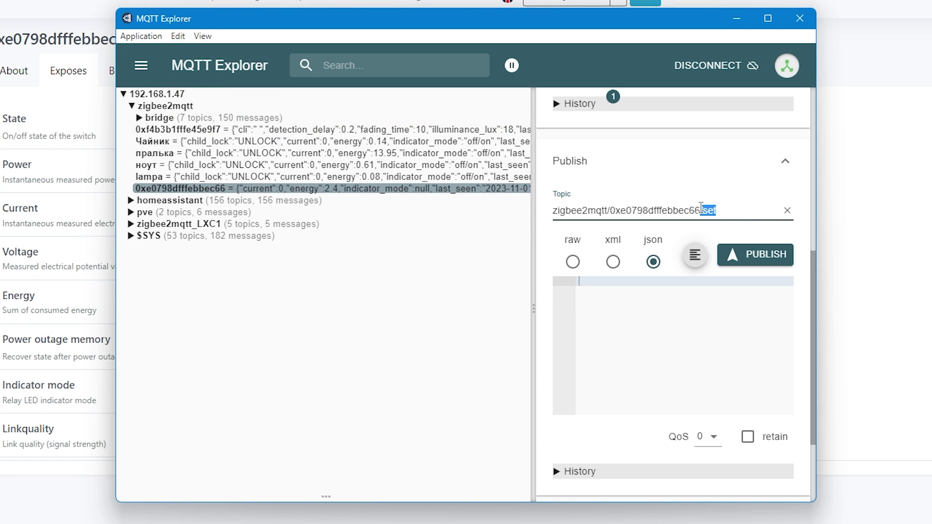
left_click(623, 306)
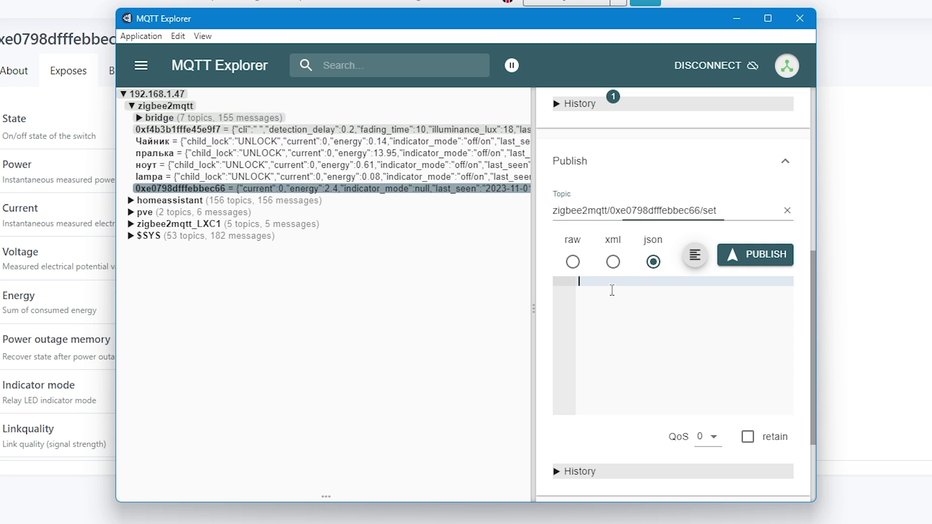
type("{\"reset\":\"\"}")
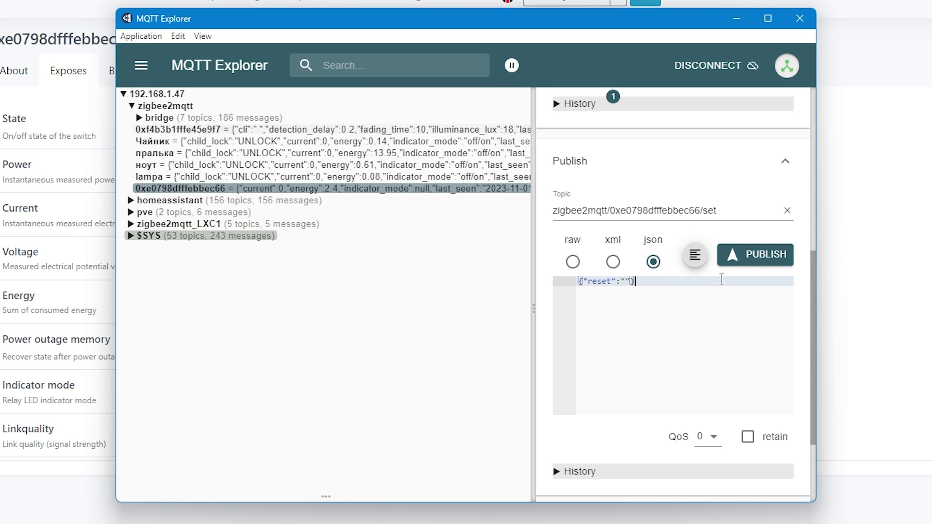
left_click(764, 257)
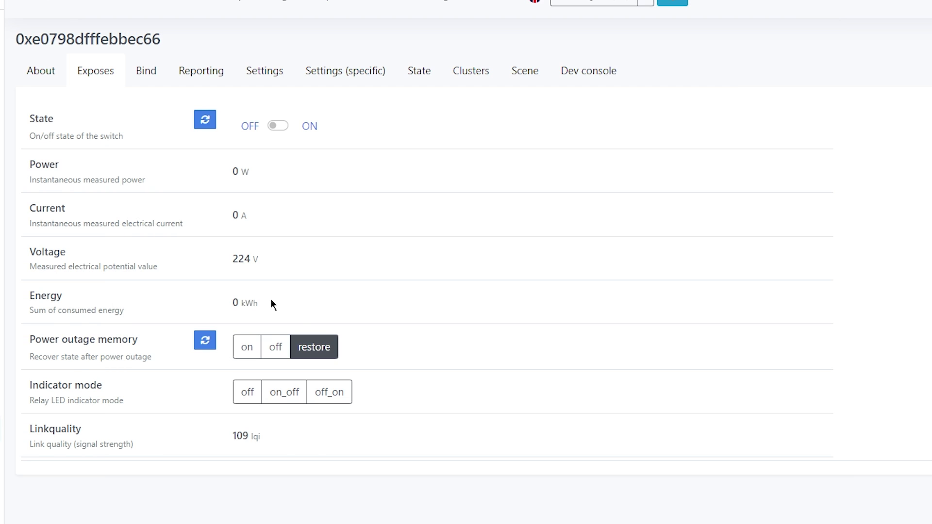
left_click_drag(327, 303, 69, 290)
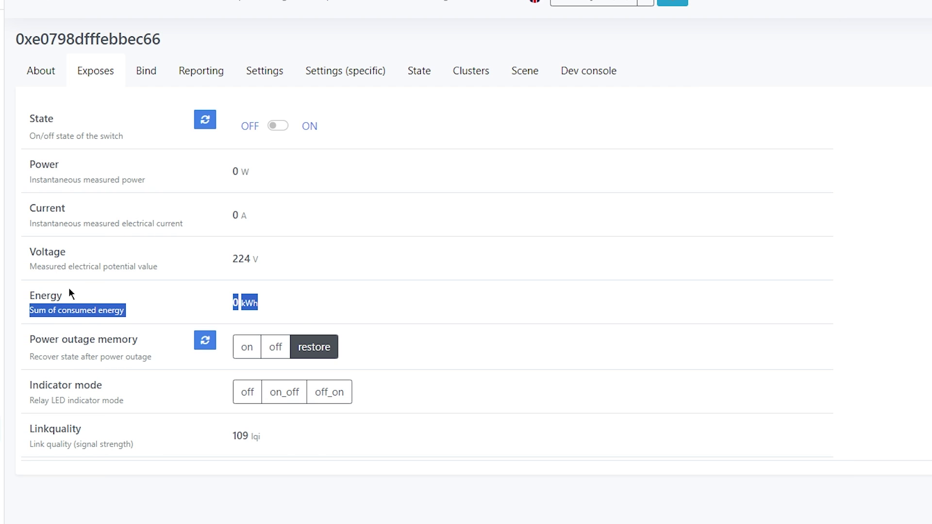
left_click(294, 308)
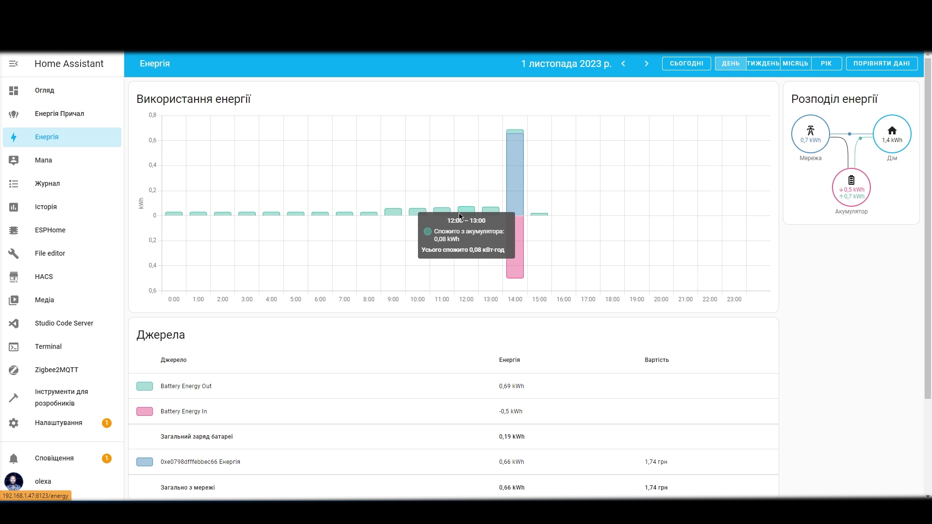
Inspect the energy dashboard's 14:00 to 15:00 bar for 1 November 2023 and open a sum adjustment in the developer statistics.
mouse_move(520, 226)
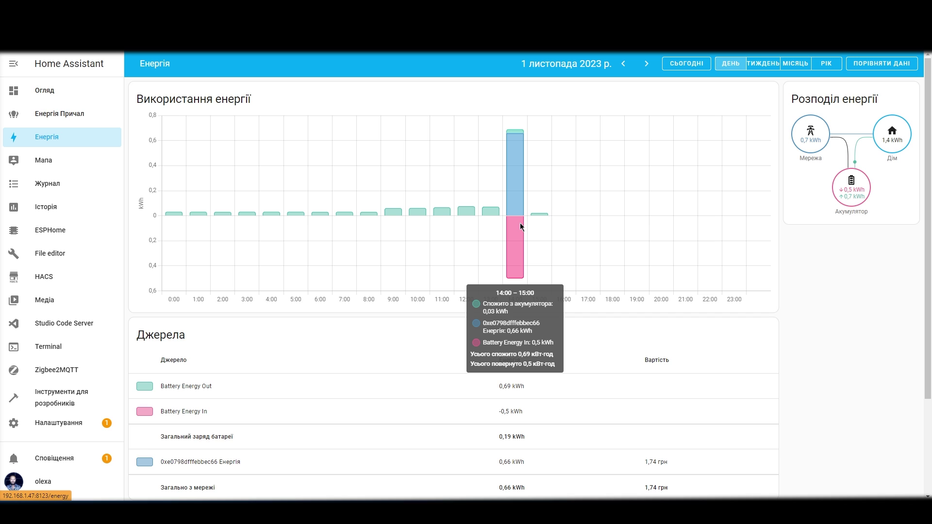
left_click(625, 63)
left_click(62, 396)
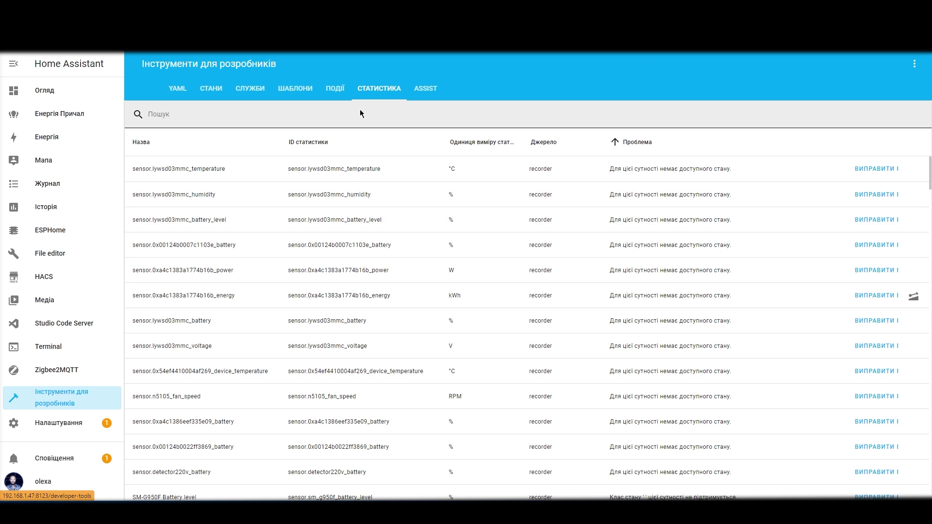
left_click(917, 306)
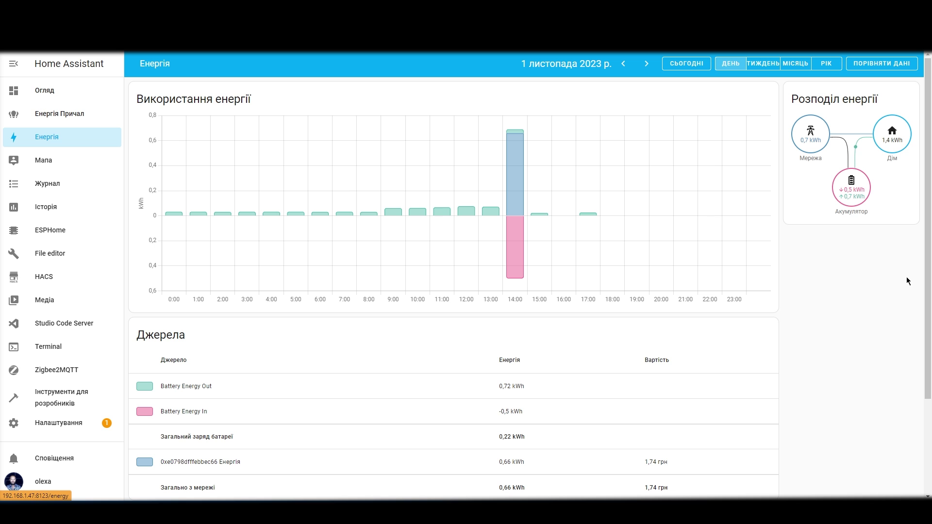
Open the dashboard list in the Home Assistant settings and start adding a new dashboard.
left_click(67, 429)
left_click(475, 346)
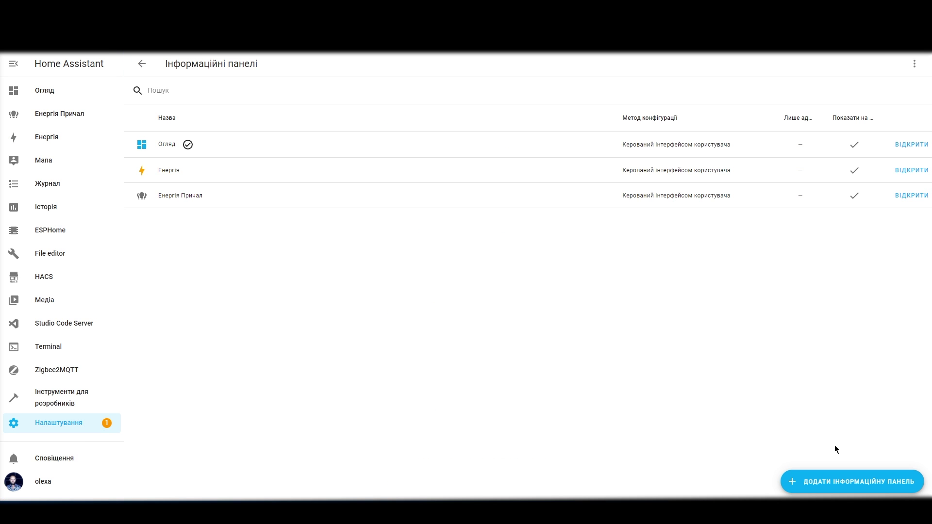
left_click(840, 483)
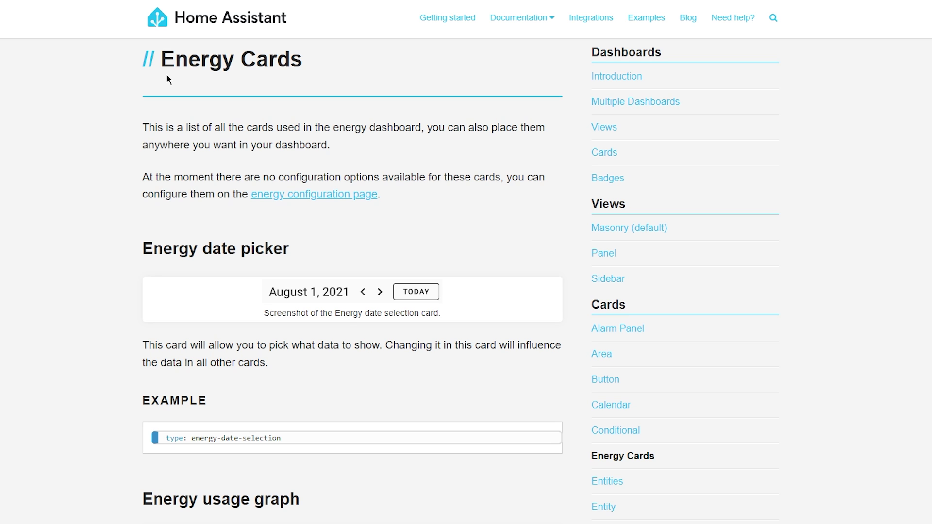
Read the Energy Cards documentation through the devices energy graph and compare its cards with the Home Assistant energy dashboard.
left_click_drag(161, 60, 301, 63)
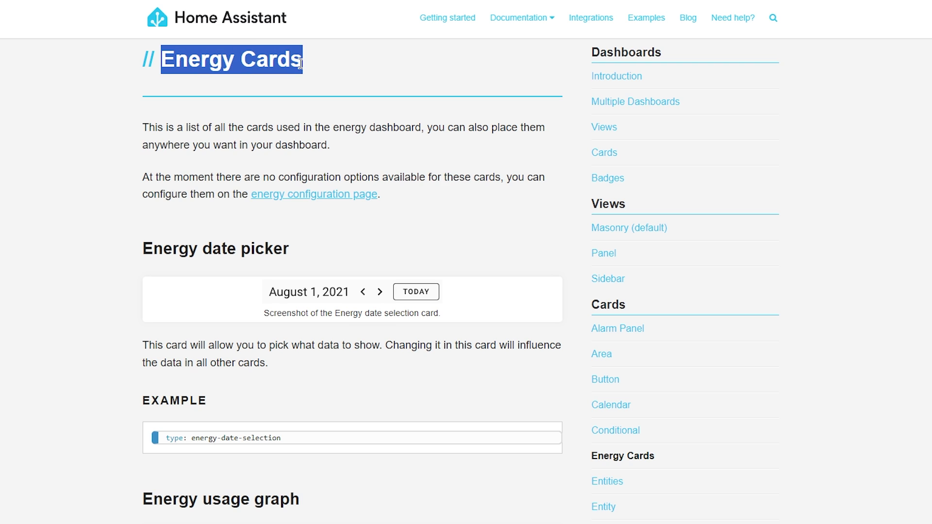
scroll(328, 324, "down", 8)
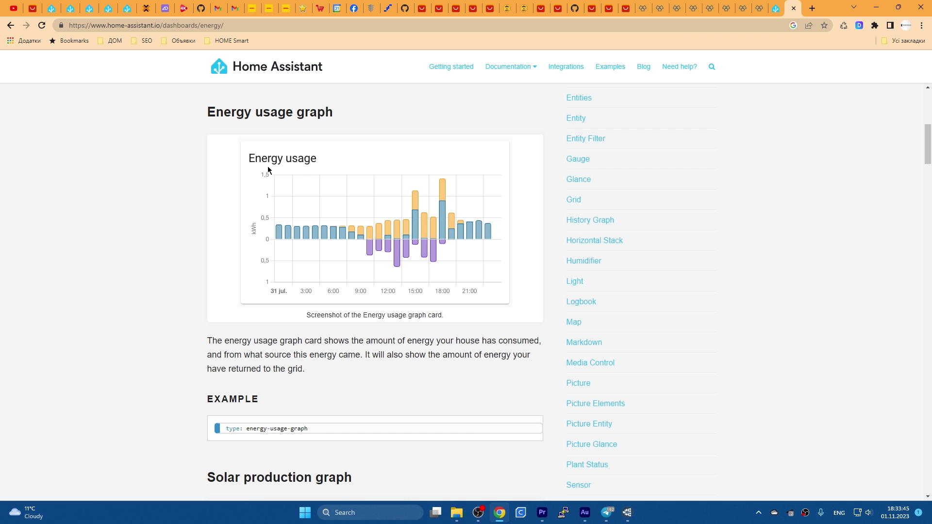
left_click(89, 10)
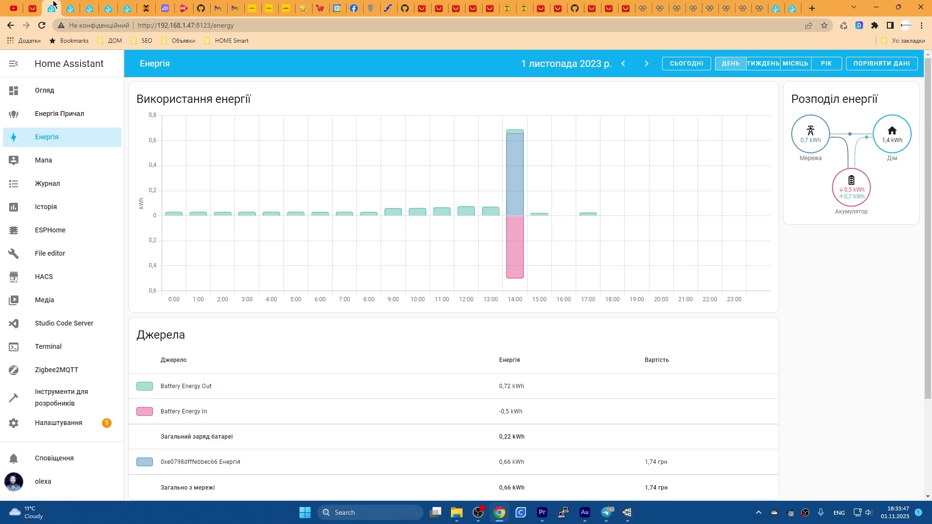
left_click(796, 5)
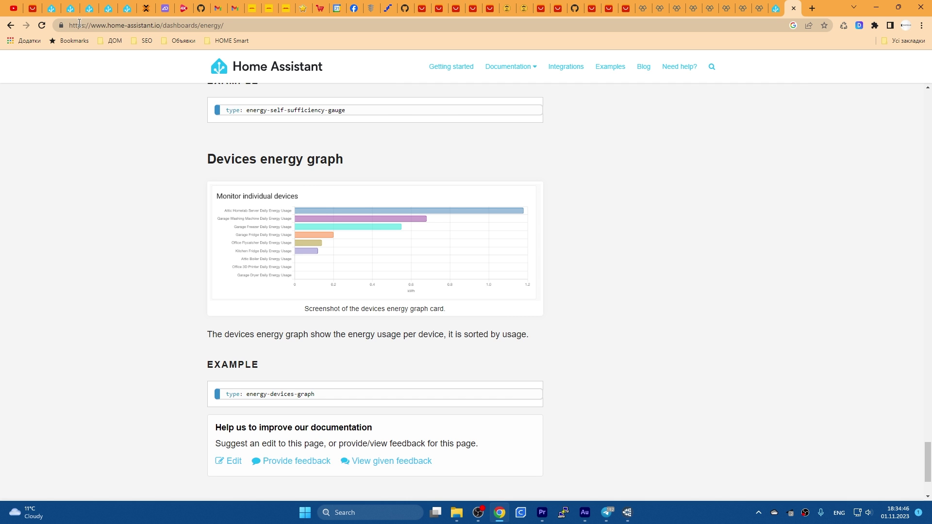
left_click(51, 8)
mouse_move(286, 399)
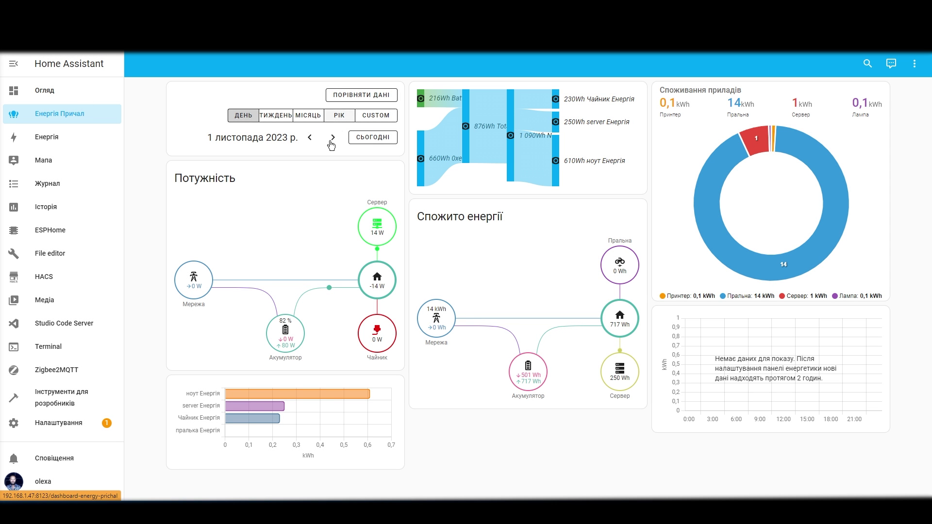
Browse the HACS frontend repositories and view the Energy Flow Card Plus page.
left_click(45, 275)
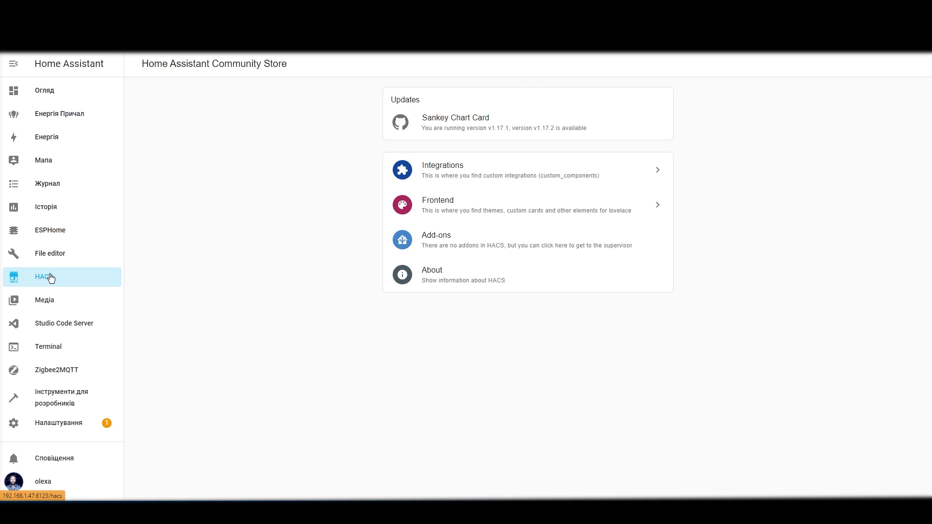
left_click(461, 173)
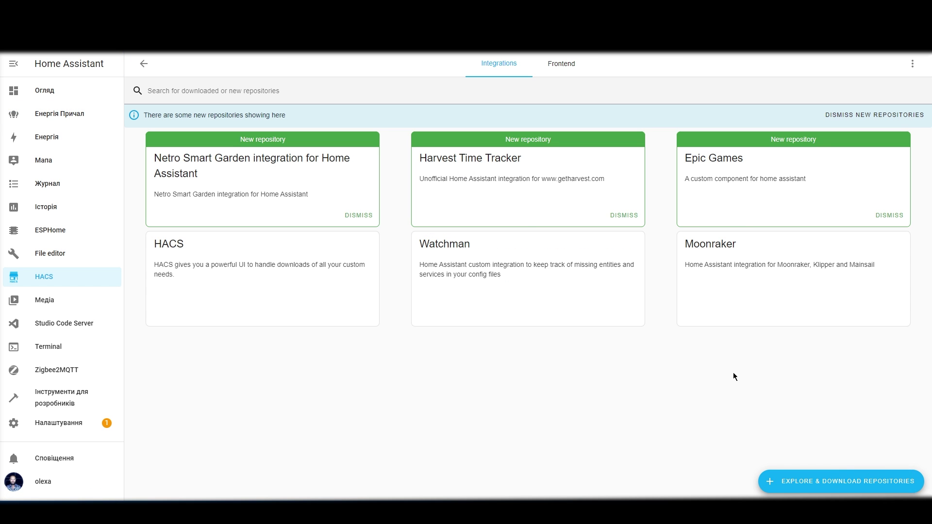
left_click(561, 64)
left_click(834, 482)
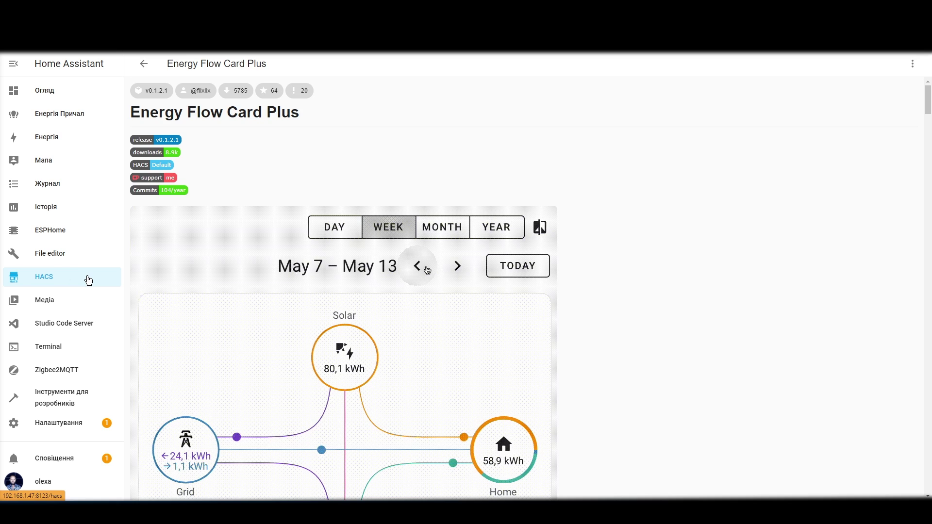
left_click(423, 278)
left_click(423, 278)
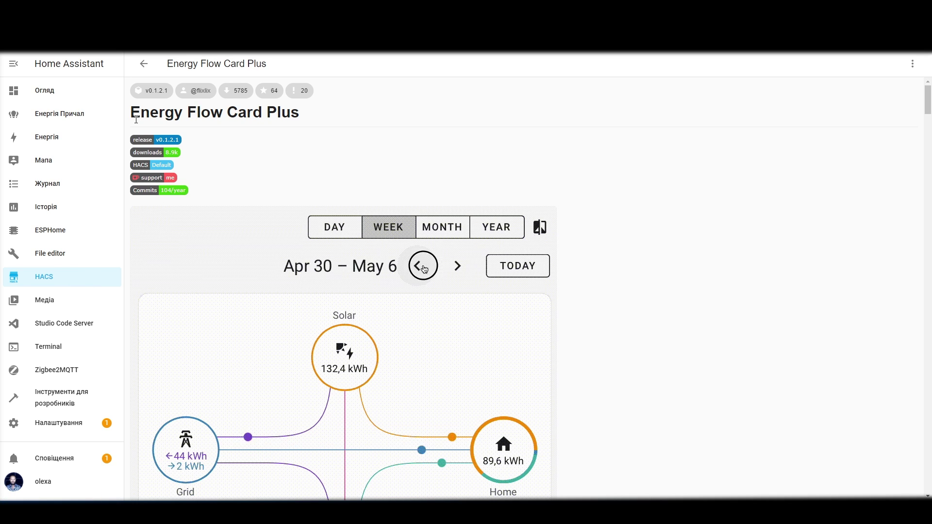
left_click(440, 227)
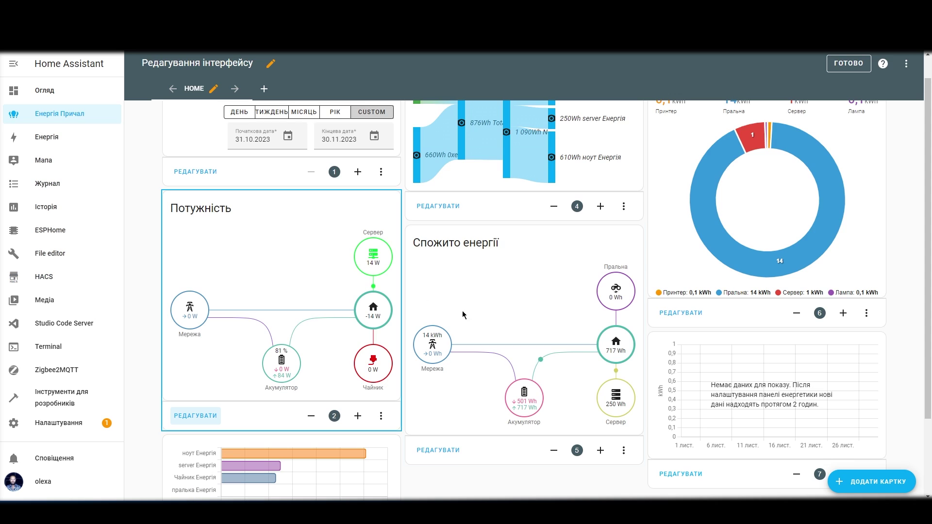
Open the Потужність and Sankey cards for editing and read the HACS pages of Sankey Chart Card and ApexCharts Card.
left_click(200, 415)
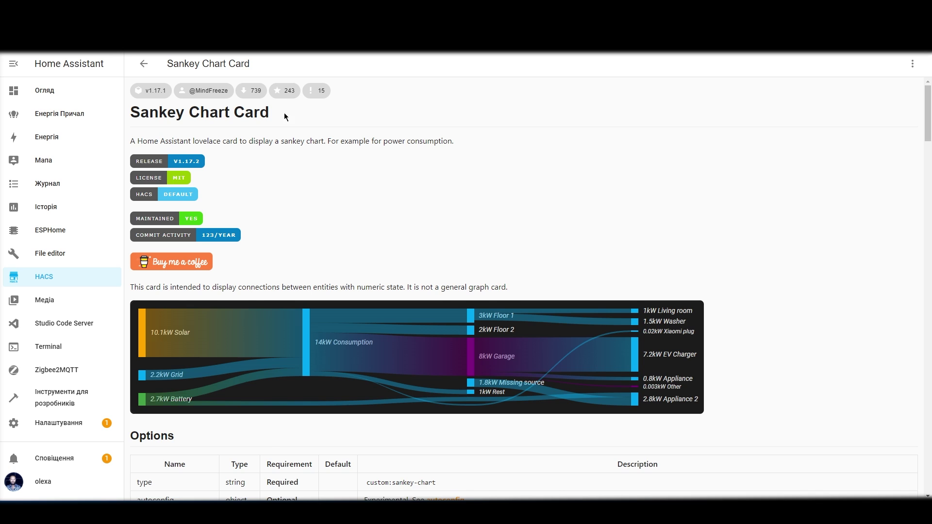
scroll(190, 331, "down", 1)
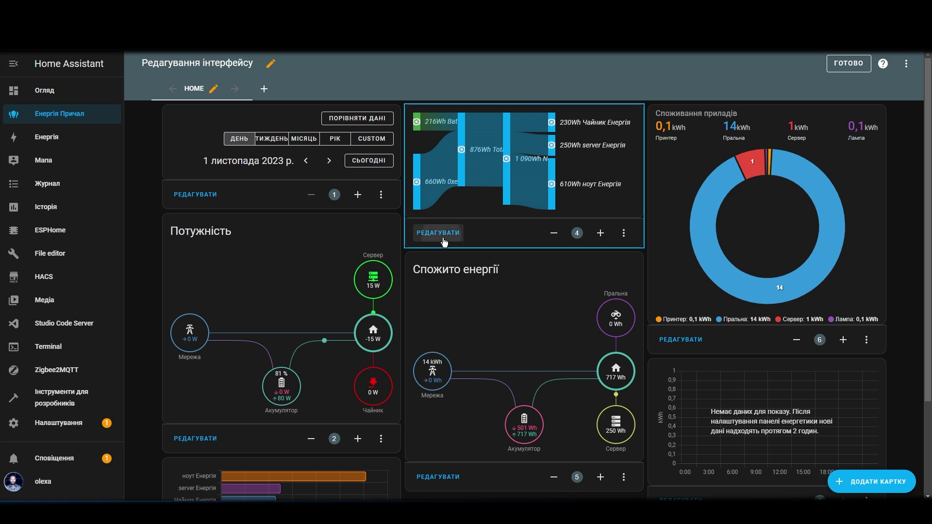
left_click(437, 236)
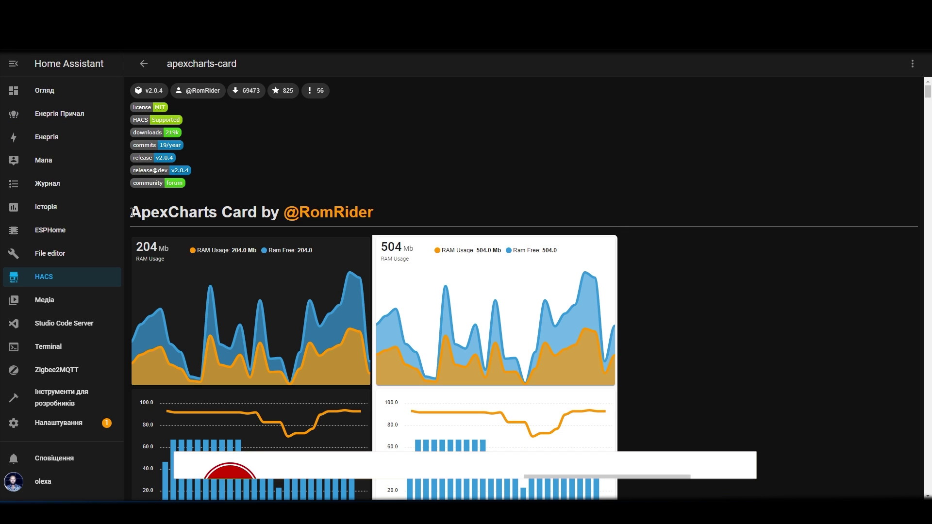
left_click_drag(130, 212, 253, 212)
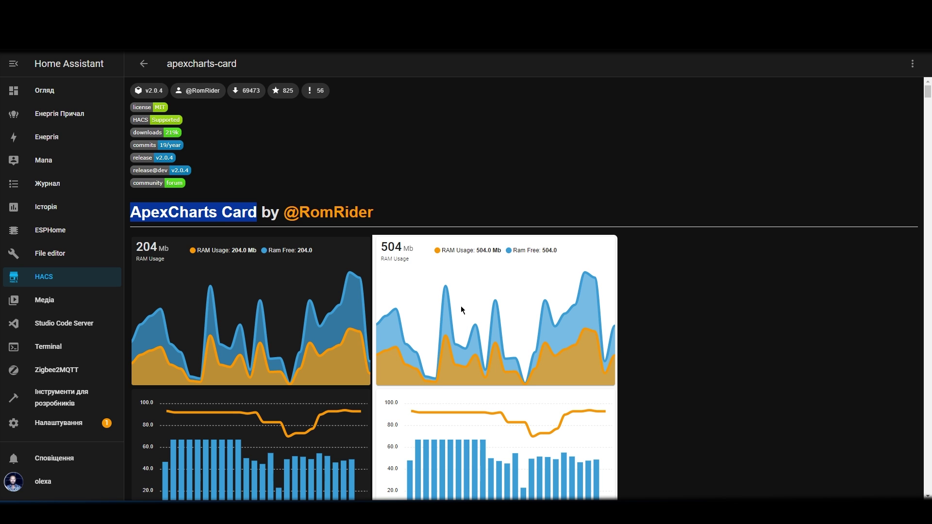
scroll(461, 310, "down", 15)
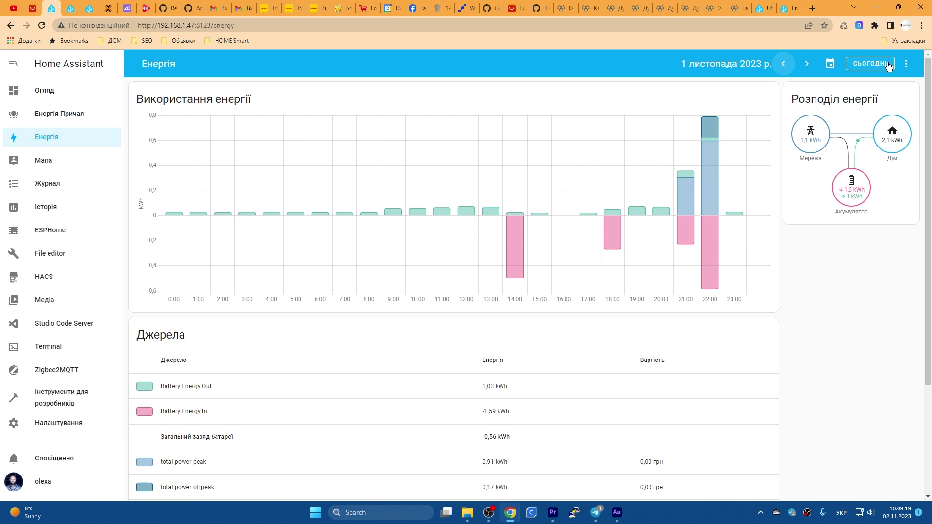
View the energy dashboard's data comparison option and pick 9 and 16 November 2023 in its date range picker.
left_click(905, 63)
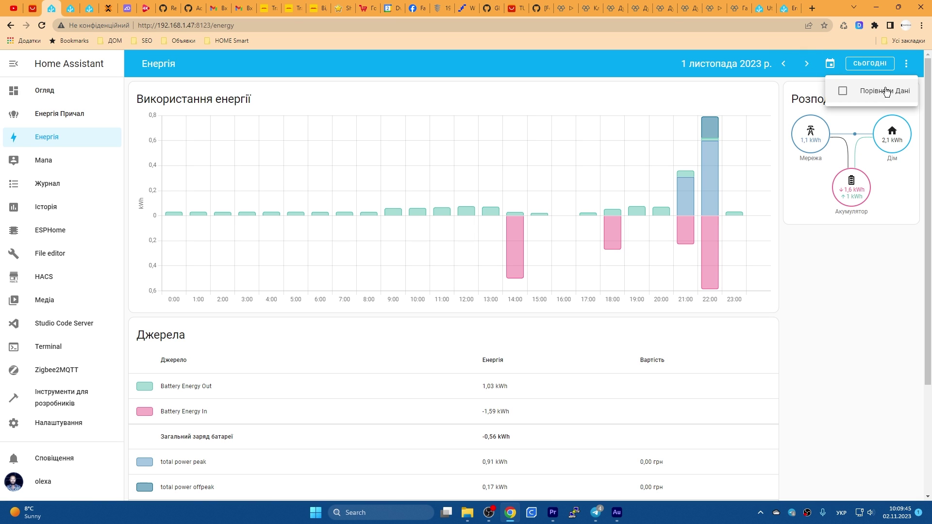
left_click(832, 64)
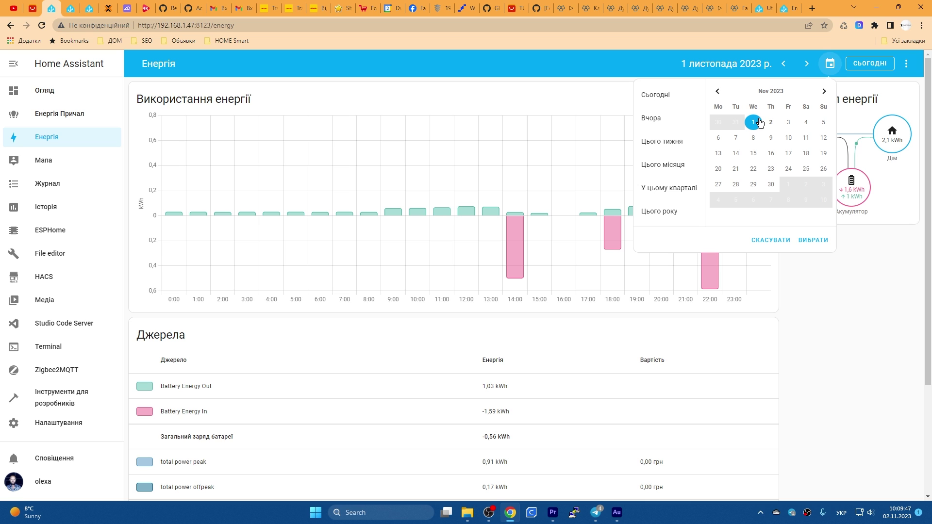
left_click(770, 138)
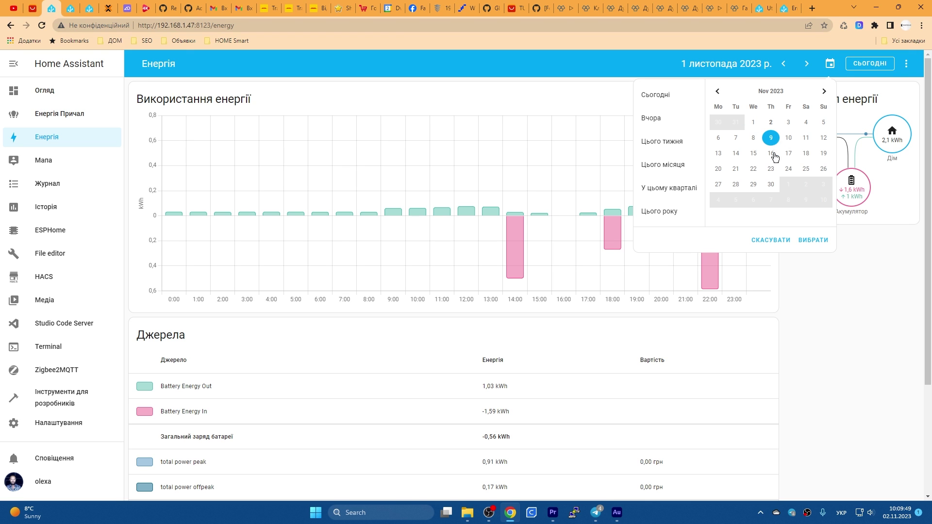
left_click(771, 155)
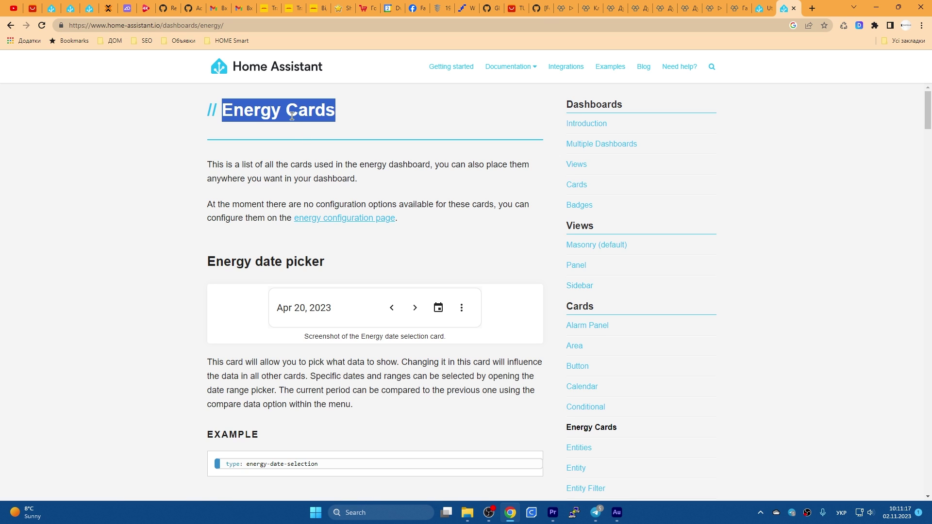
Copy the energy-date-selection example from the Energy Cards documentation and put the Енергія Причал dashboard into edit mode.
scroll(533, 369, "down", 2)
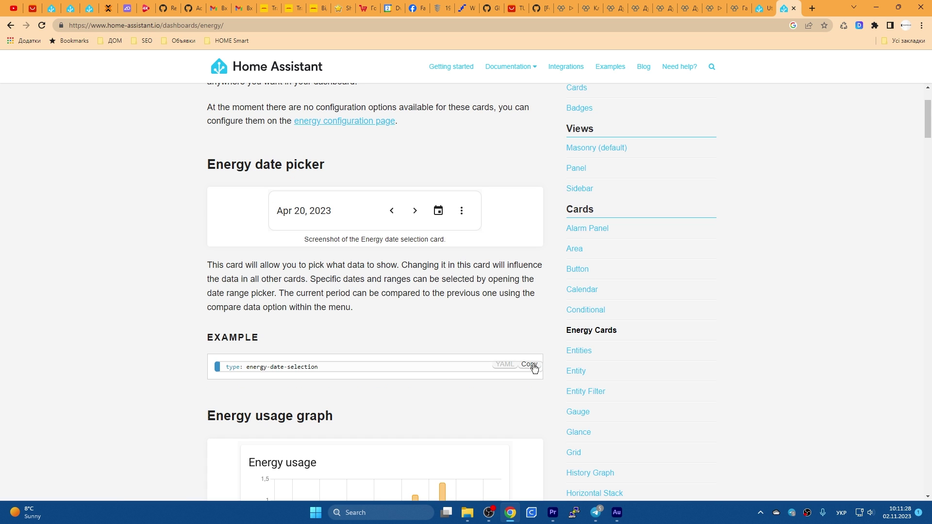
left_click(533, 366)
left_click(72, 8)
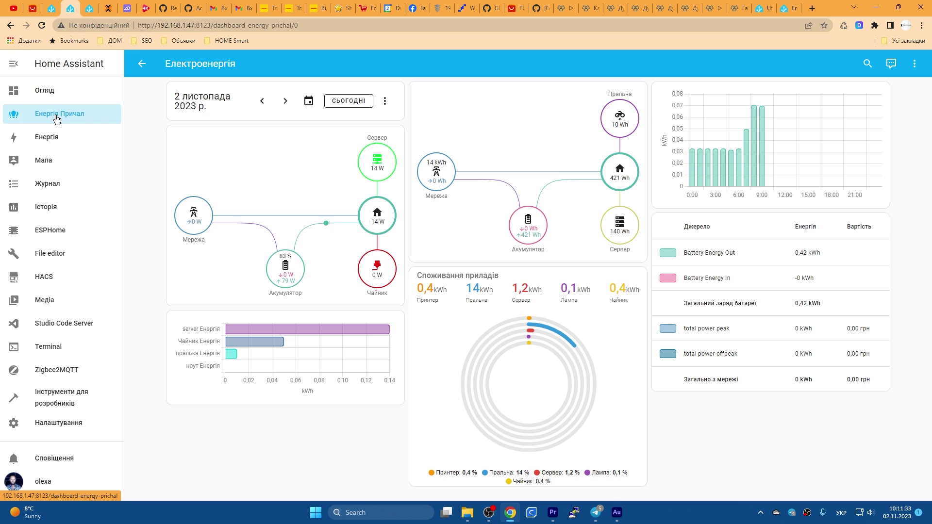
left_click(914, 65)
left_click(868, 99)
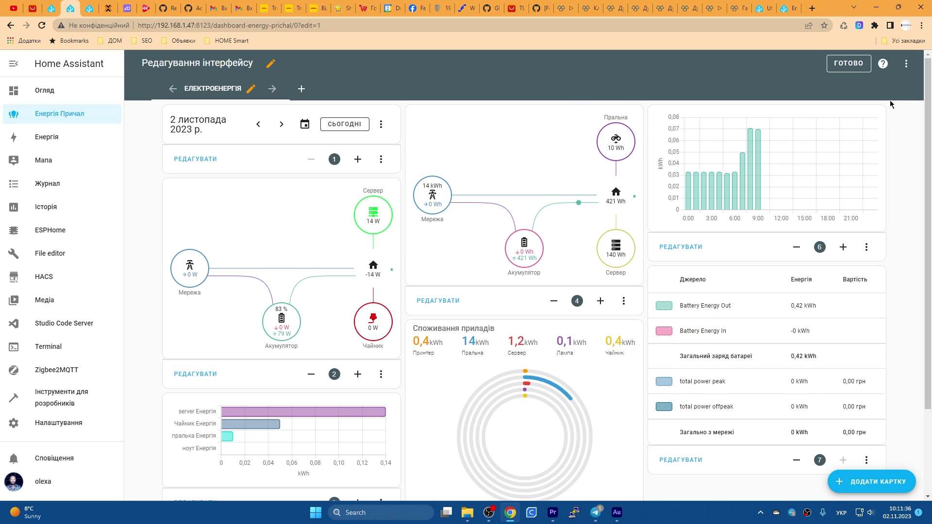
Add a manual card to the Електроенергія view using the copied energy-date-selection configuration and save it.
left_click(879, 481)
scroll(479, 439, "down", 15)
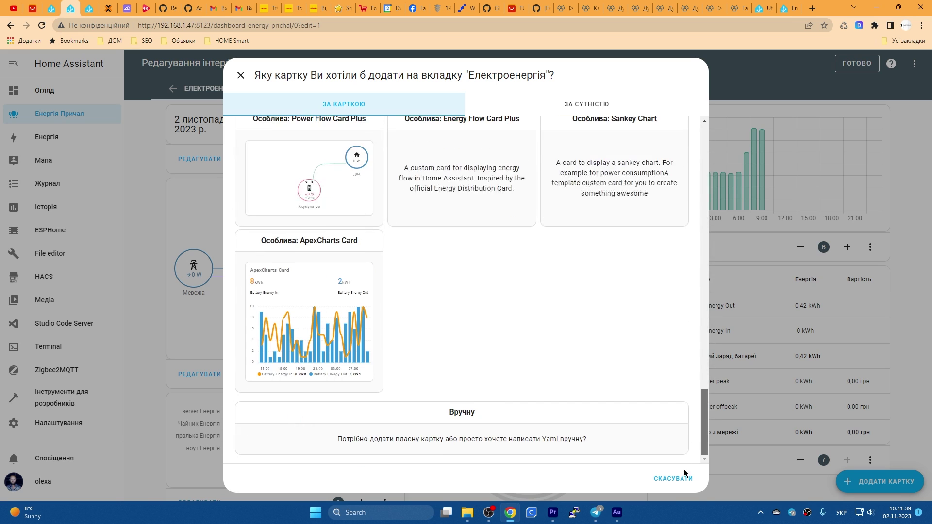
left_click(479, 439)
key("ctrl+v")
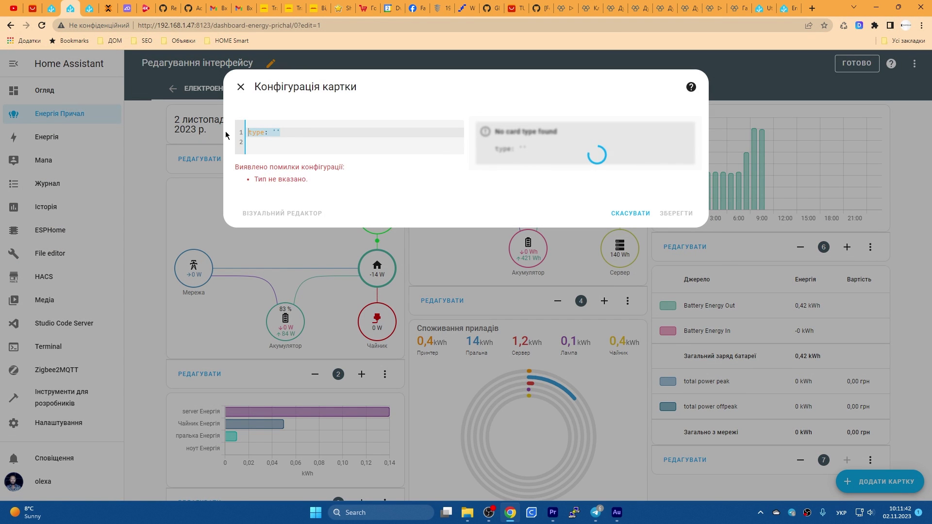
left_click(676, 199)
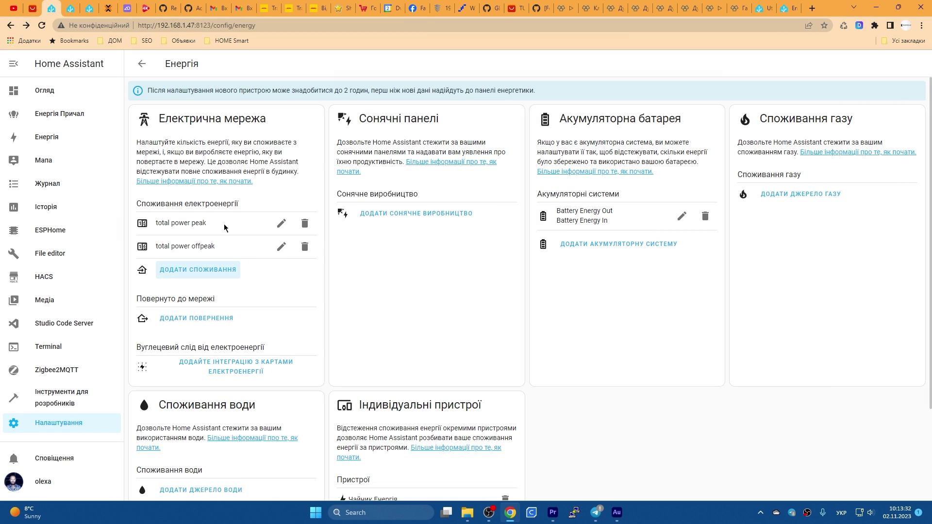
left_click(222, 271)
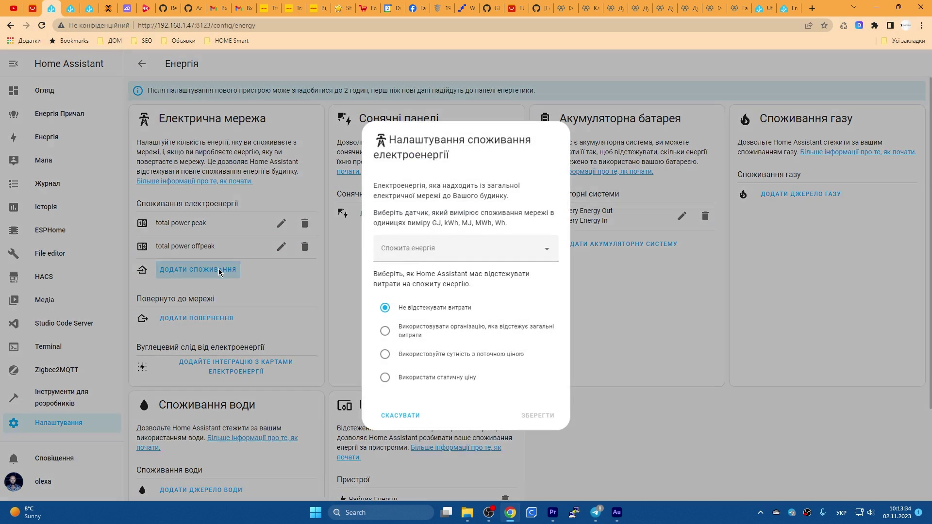
left_click(546, 254)
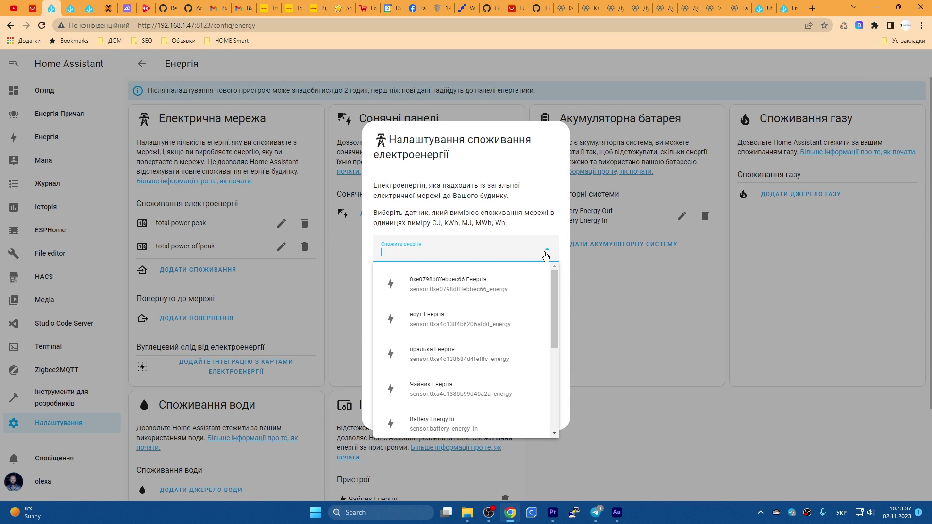
left_click(518, 291)
left_click(458, 382)
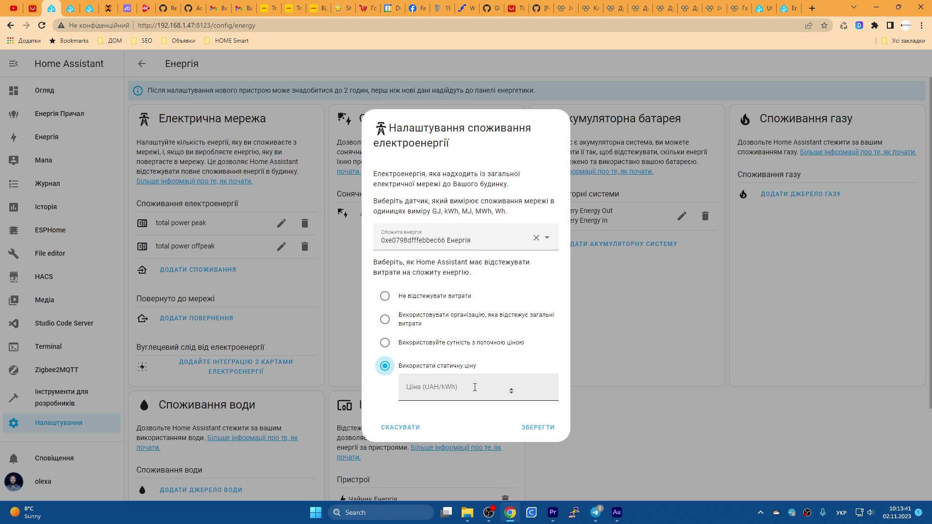
left_click(288, 243)
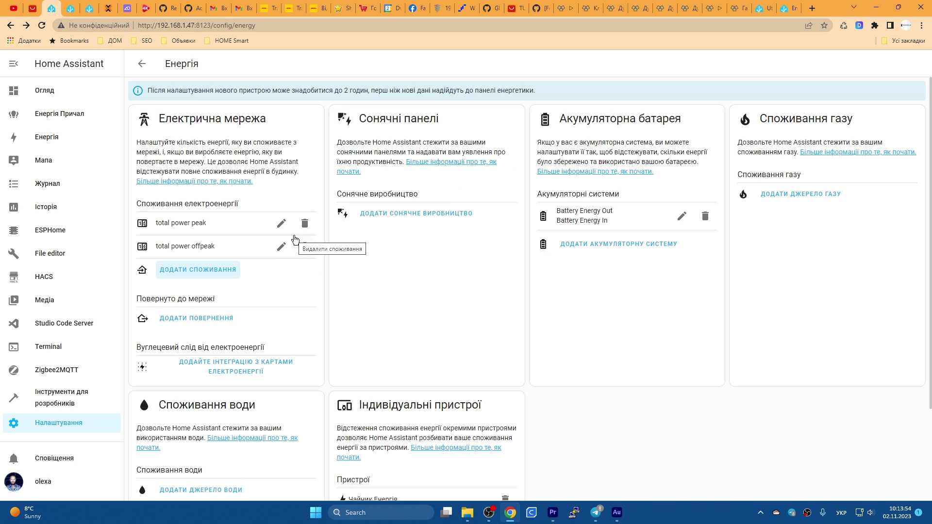
Translate the Utility Meter integration documentation into Ukrainian and read its utility_meter.reset service and the peak/offpeak tariff configuration example.
left_click(761, 8)
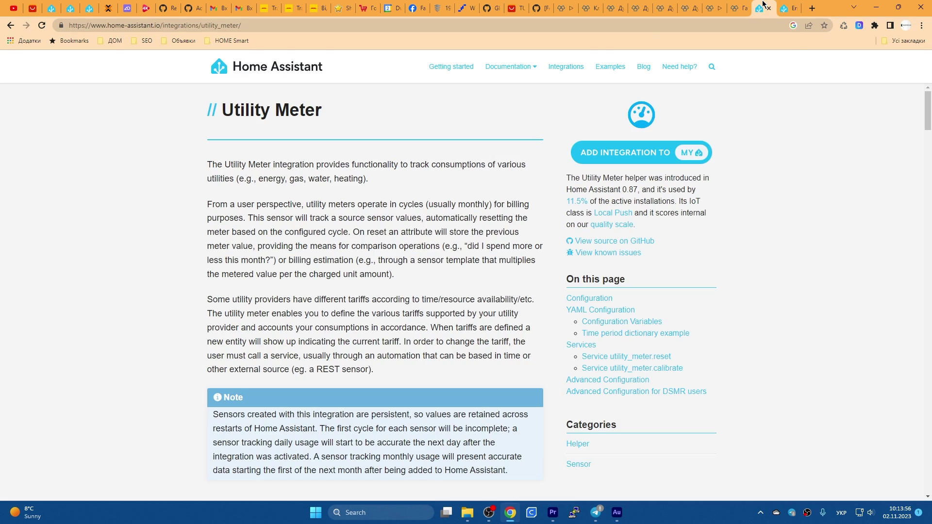
right_click(336, 220)
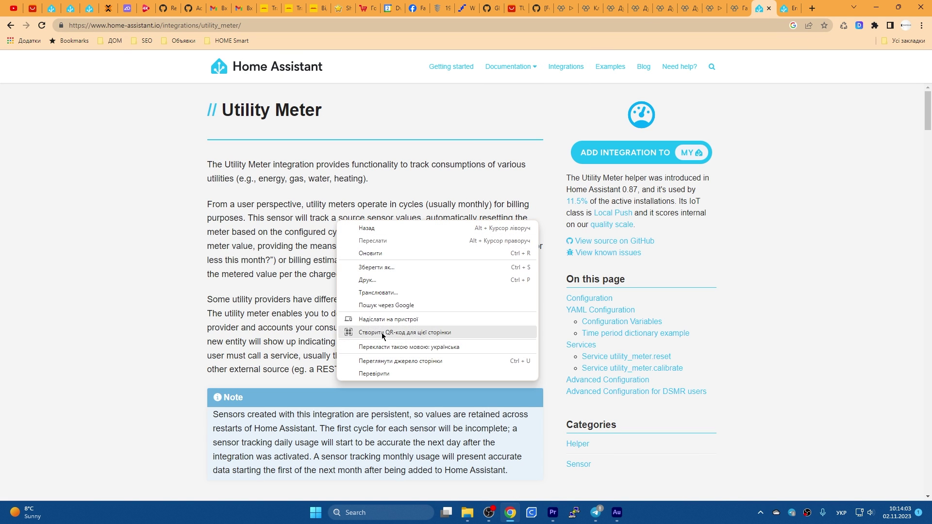
left_click(391, 348)
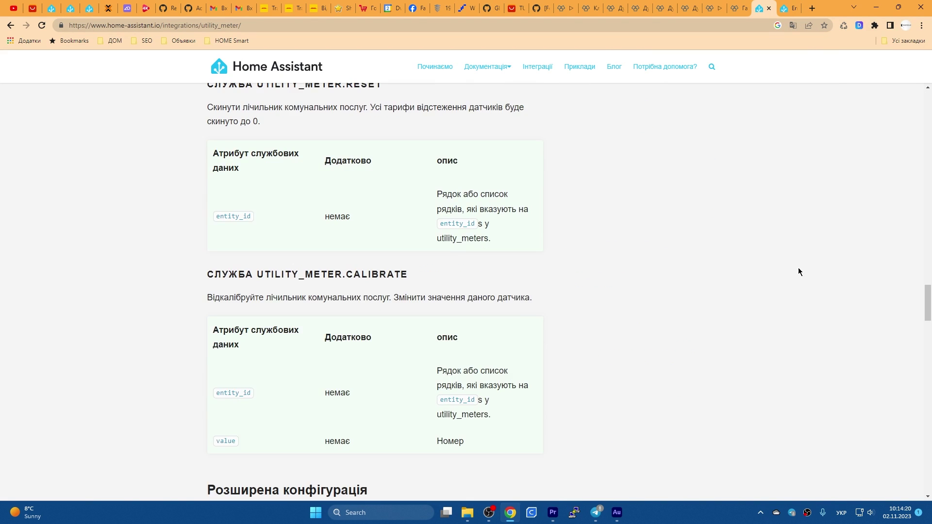
scroll(799, 269, "up", 1)
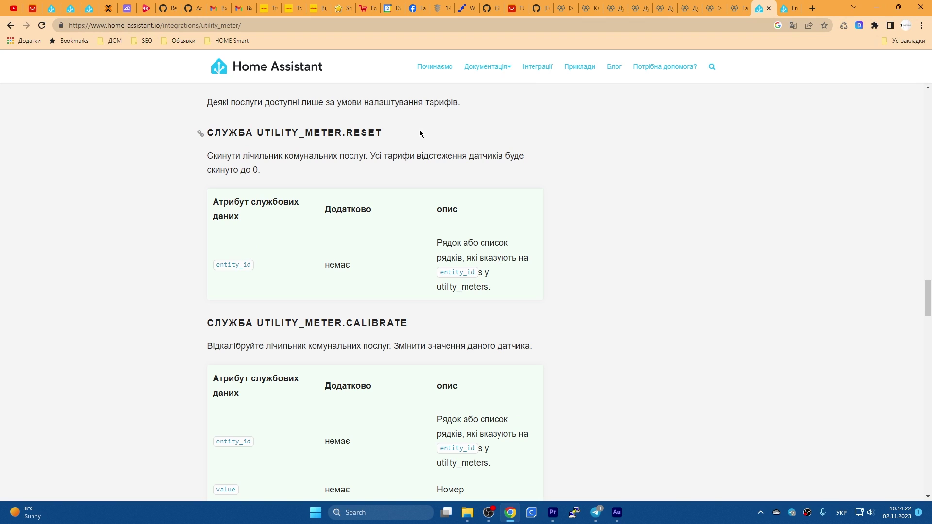
left_click_drag(414, 138, 368, 135)
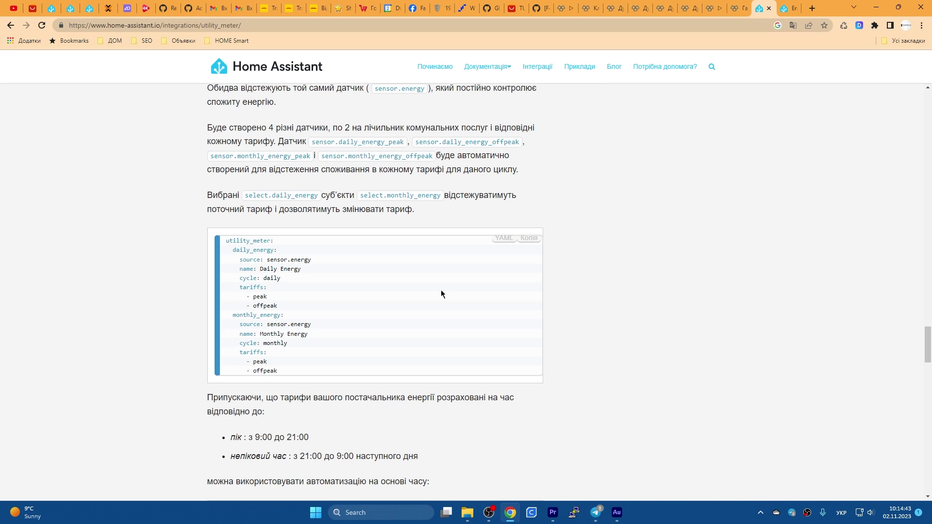
scroll(598, 306, "down", 5)
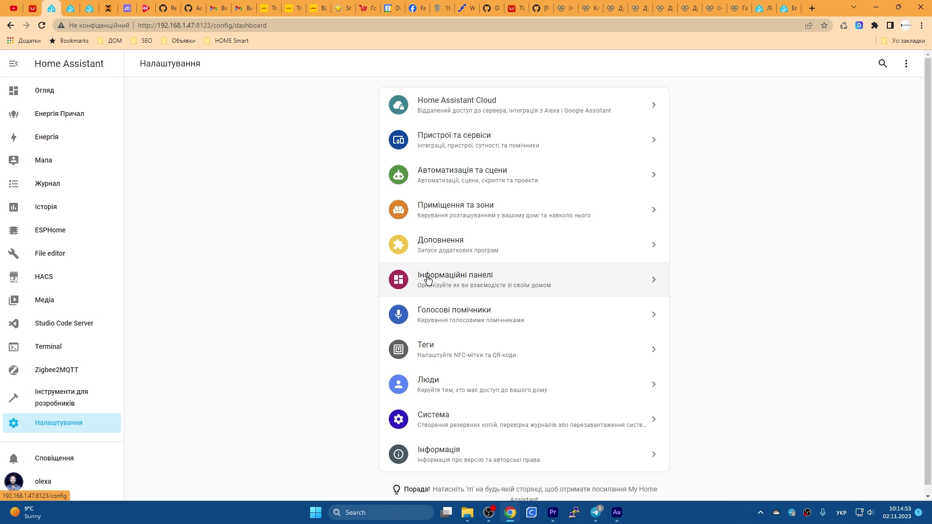
Start a new utility meter helper (Лічильник комунальних послуг) in Home Assistant and name it Daily Energy.
left_click(469, 142)
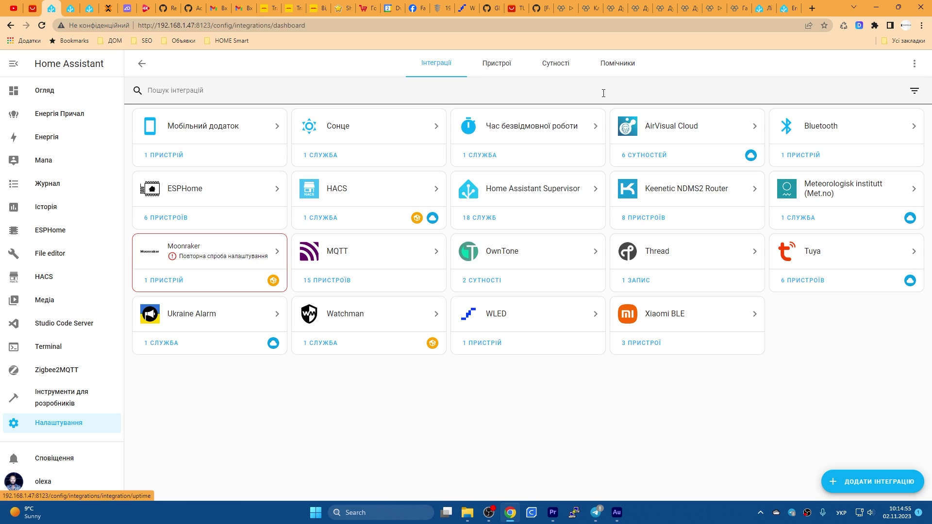
left_click(625, 68)
left_click(857, 482)
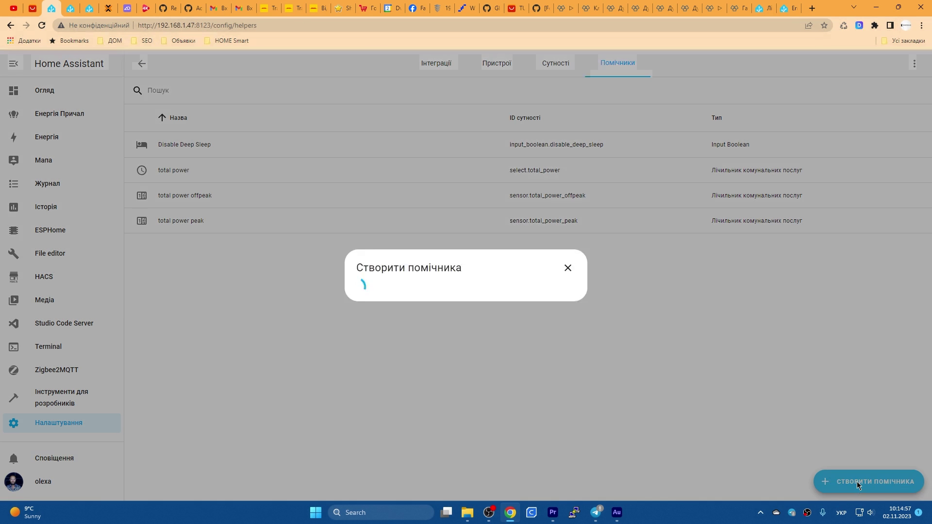
scroll(417, 311, "down", 1)
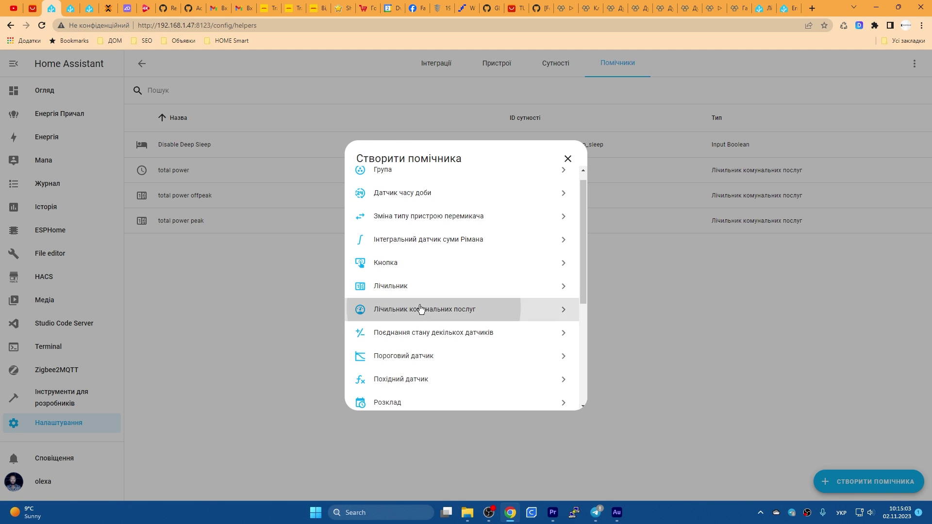
left_click(420, 307)
left_click(402, 177)
key("alt+shift")
type("Dai")
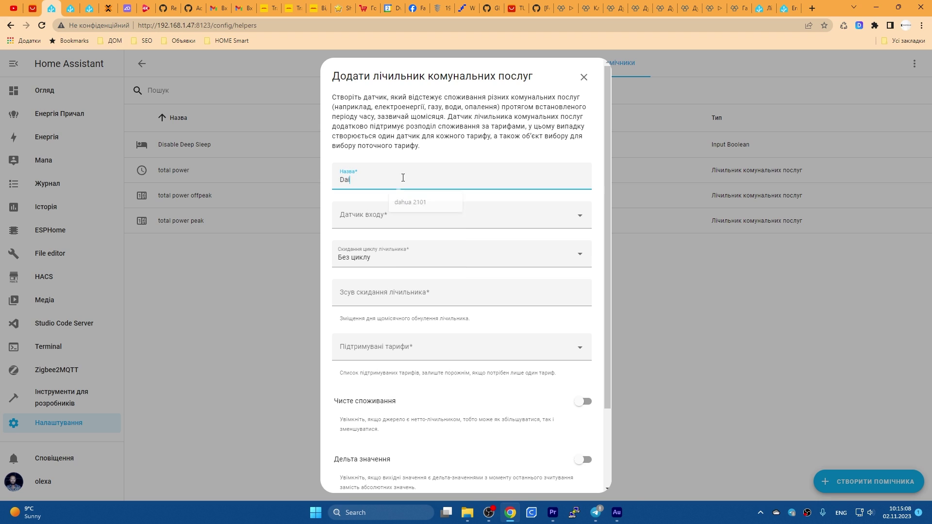
type("ly Energy")
Set the meter's input sensor to ноут Енергія and its reset cycle to daily (Щодня).
left_click(377, 217)
key("alt+shift")
type("ноу")
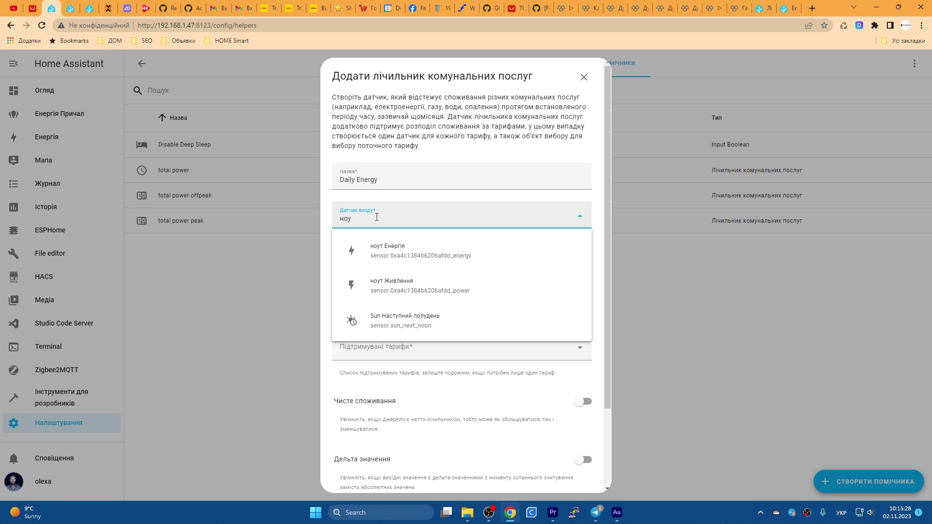
left_click(426, 251)
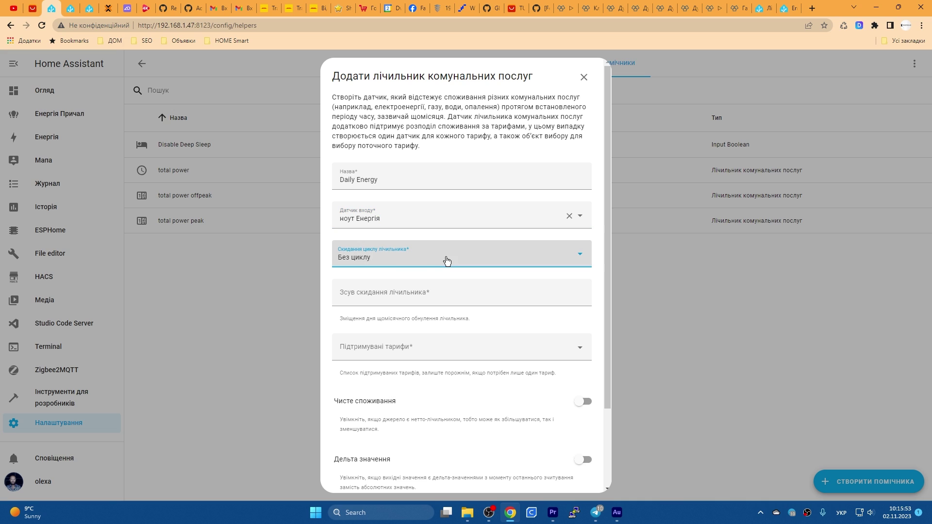
left_click(407, 262)
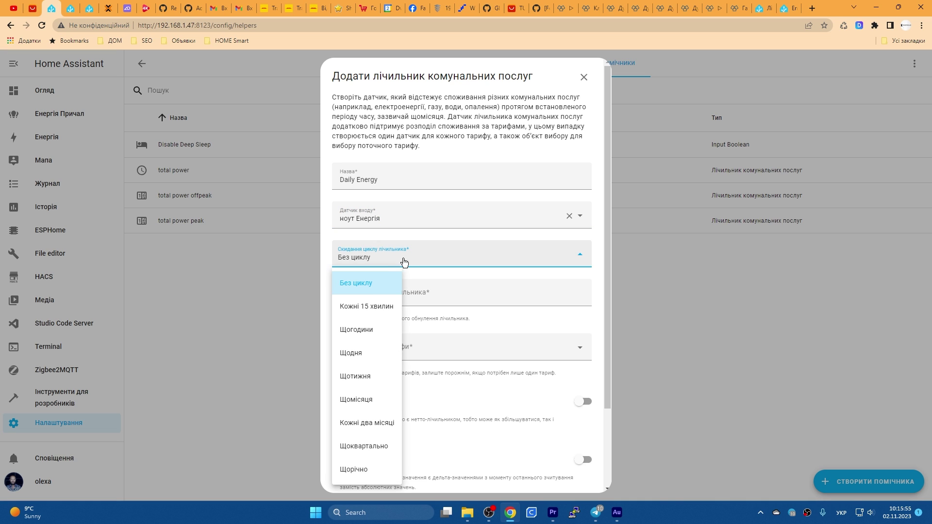
left_click(357, 356)
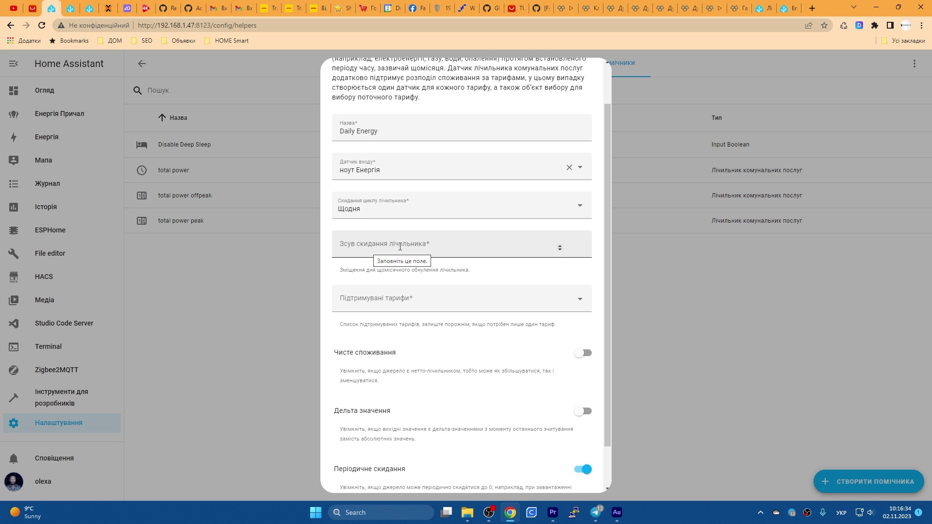
Add the supported tariffs peak and offpeak to the Daily Energy meter and finish creating the helper.
left_click(433, 308)
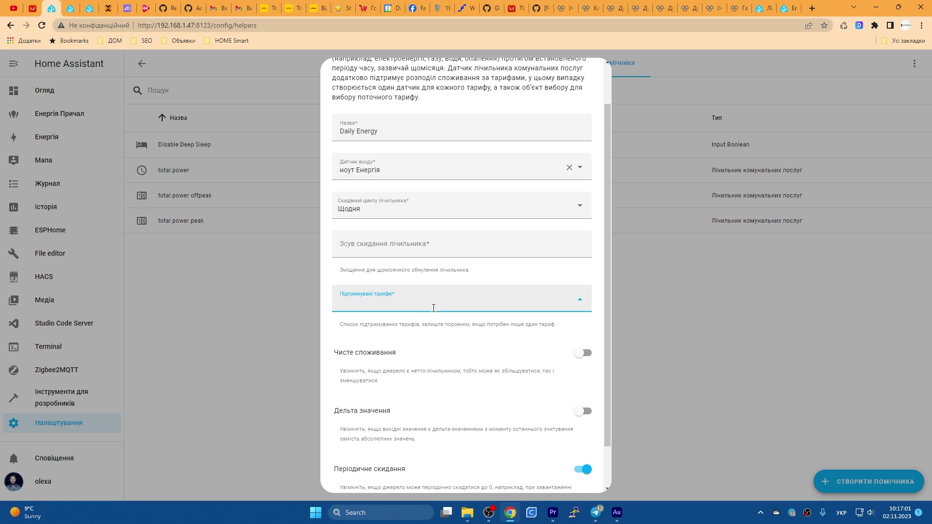
key("alt+shift")
type("peak")
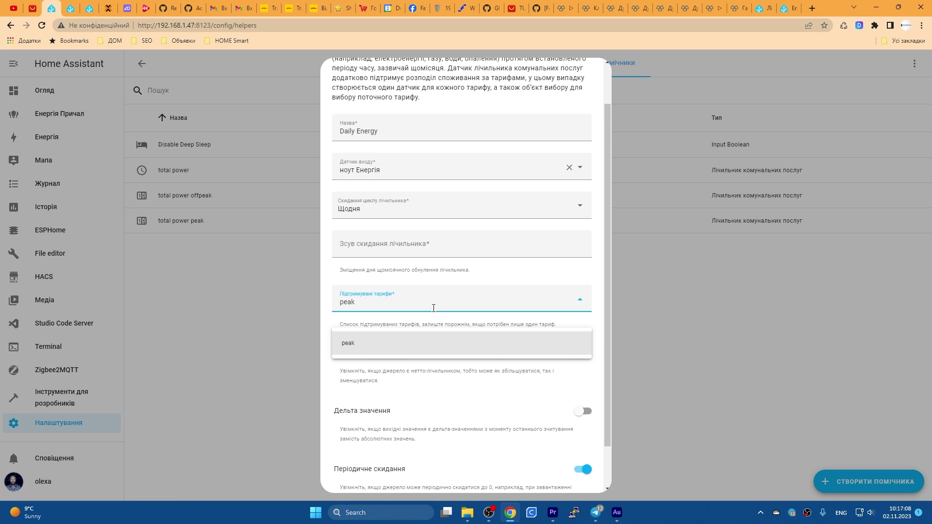
key("Return")
type("of")
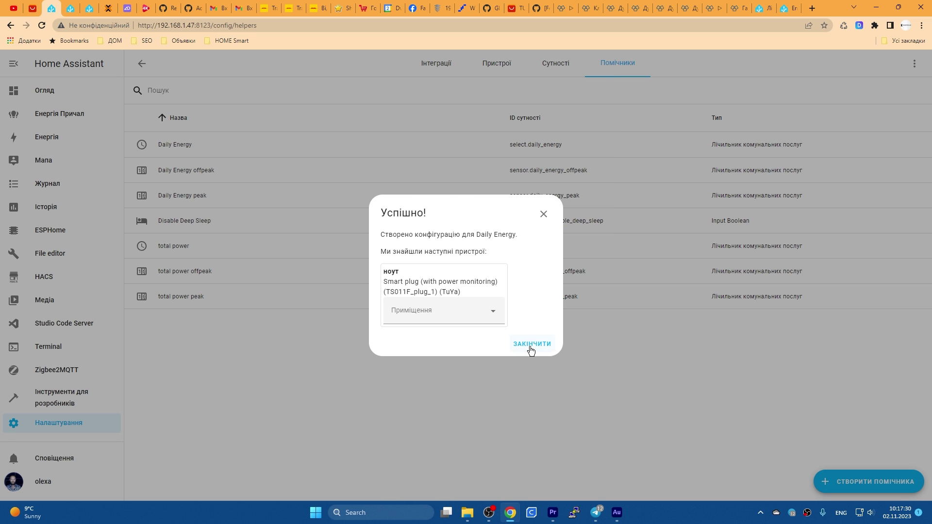
left_click(531, 344)
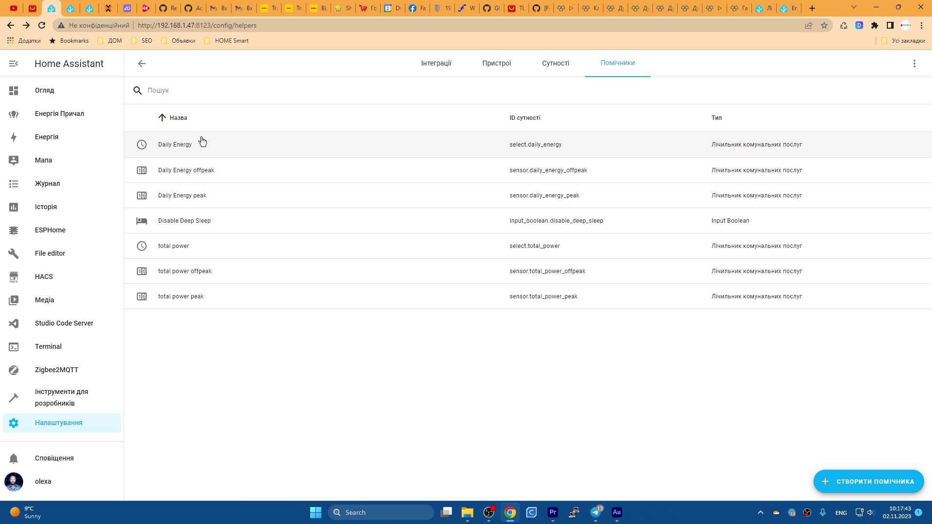
Examine the Daily Energy helper's tariff choices and the current readings of its offpeak and peak sensors.
left_click(208, 151)
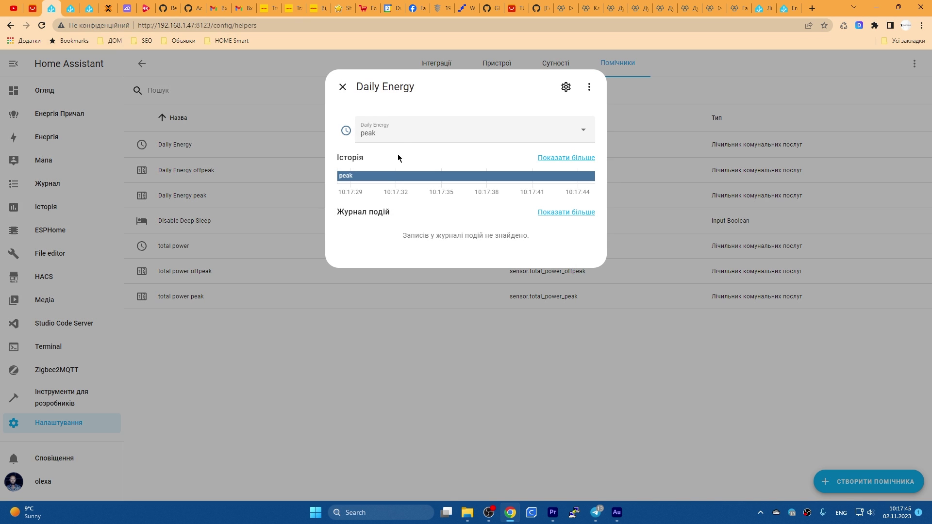
left_click(405, 134)
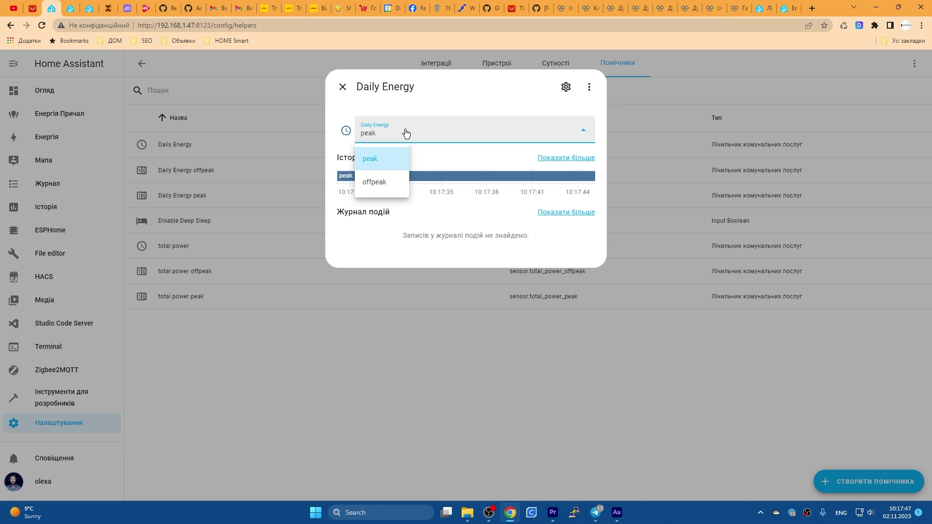
left_click(343, 87)
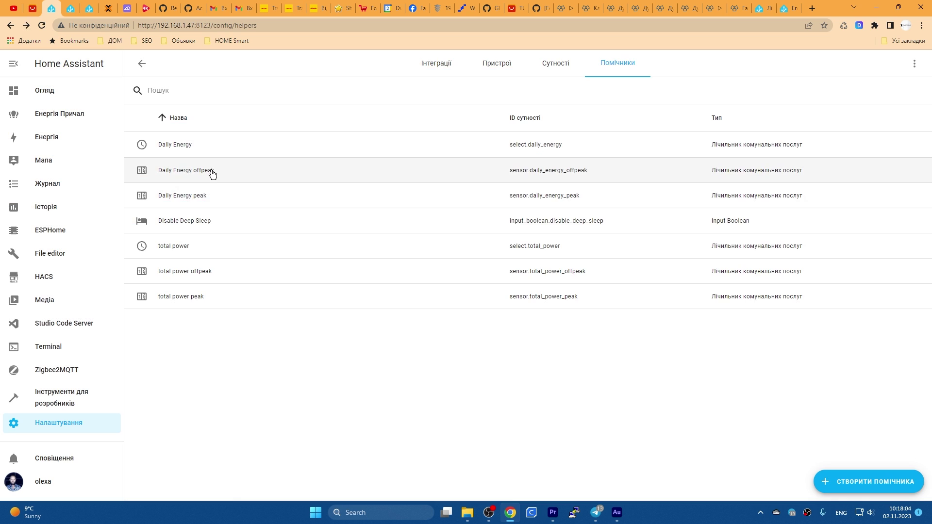
left_click(212, 174)
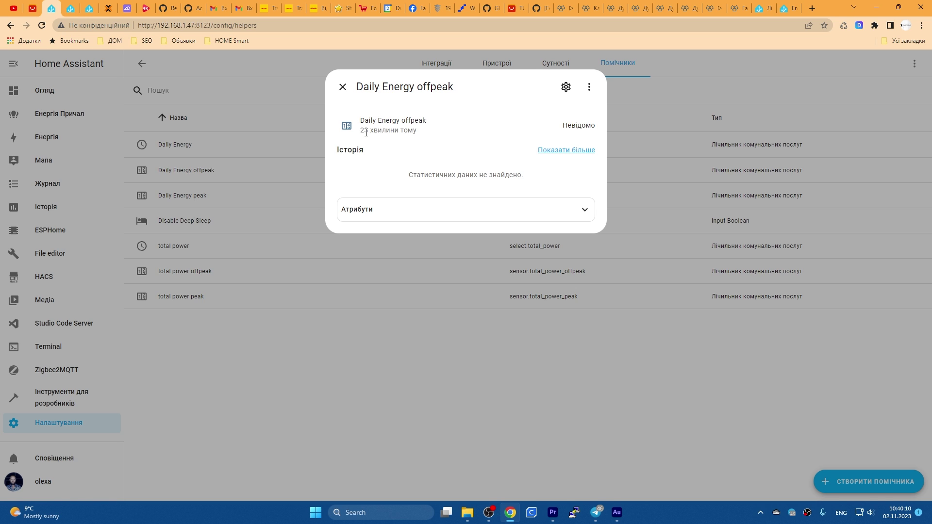
double_click(572, 124)
left_click_drag(409, 177, 521, 178)
left_click_drag(409, 175, 523, 175)
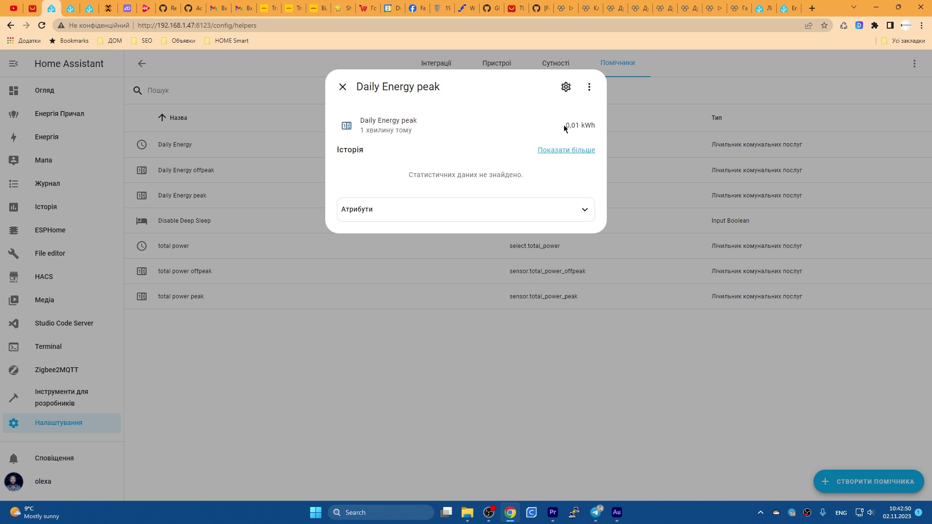
left_click_drag(565, 127, 582, 126)
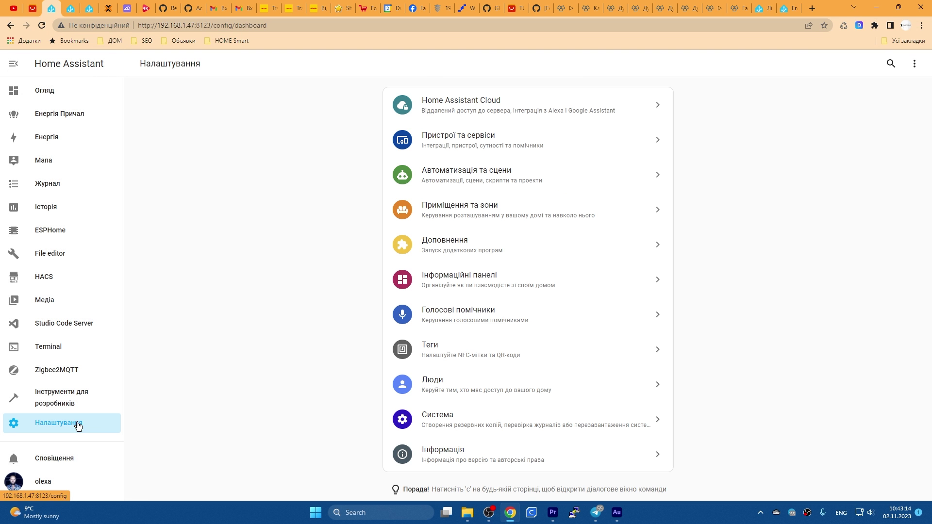
Add grid consumption sources Daily Energy peak at a static 2.64 UAH/kWh and Daily Energy offpeak at a static 1.32 UAH/kWh.
left_click(474, 283)
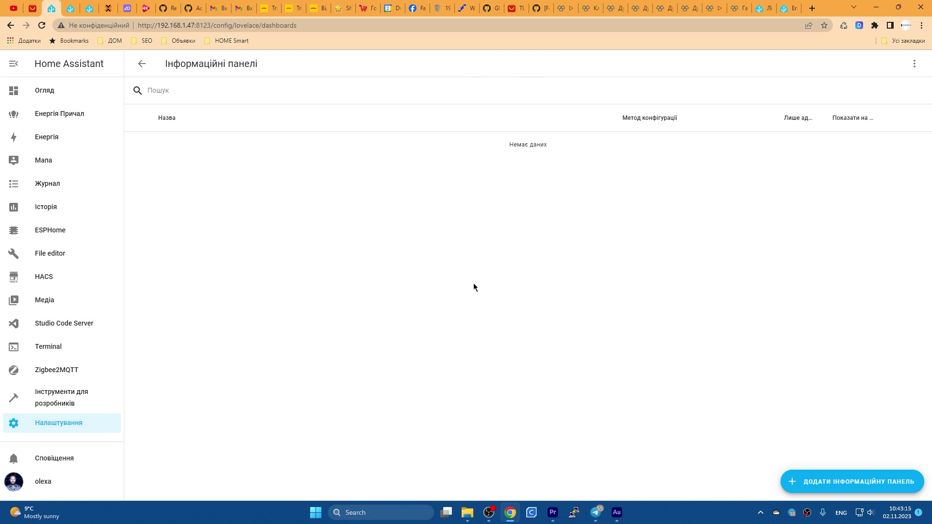
left_click(188, 165)
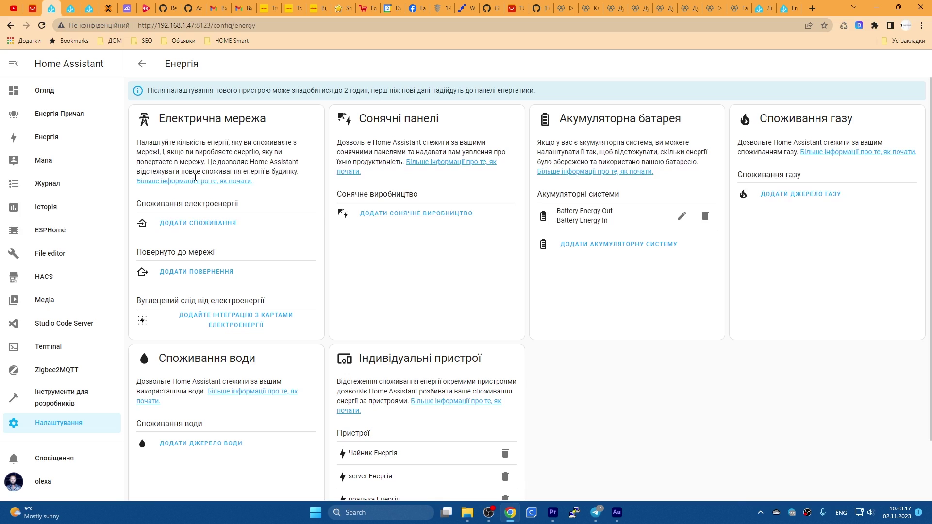
left_click(217, 224)
type("da")
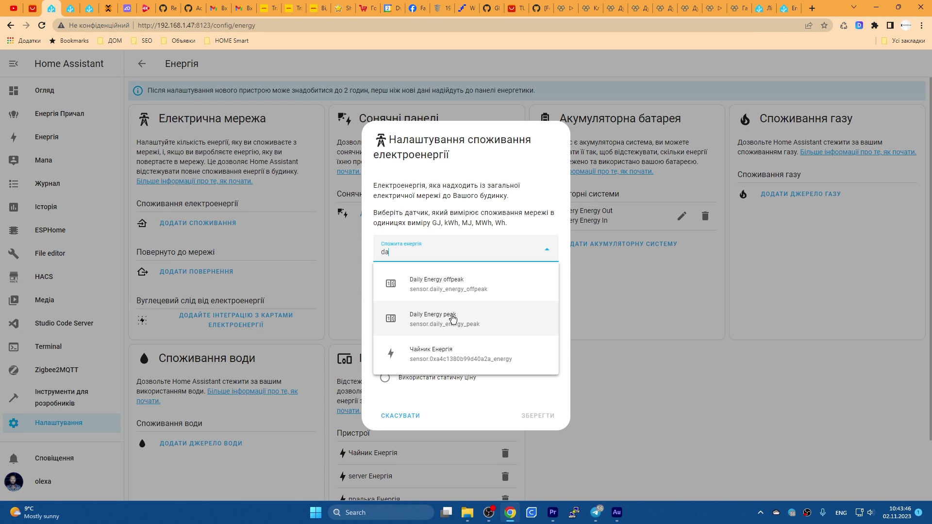
left_click(471, 324)
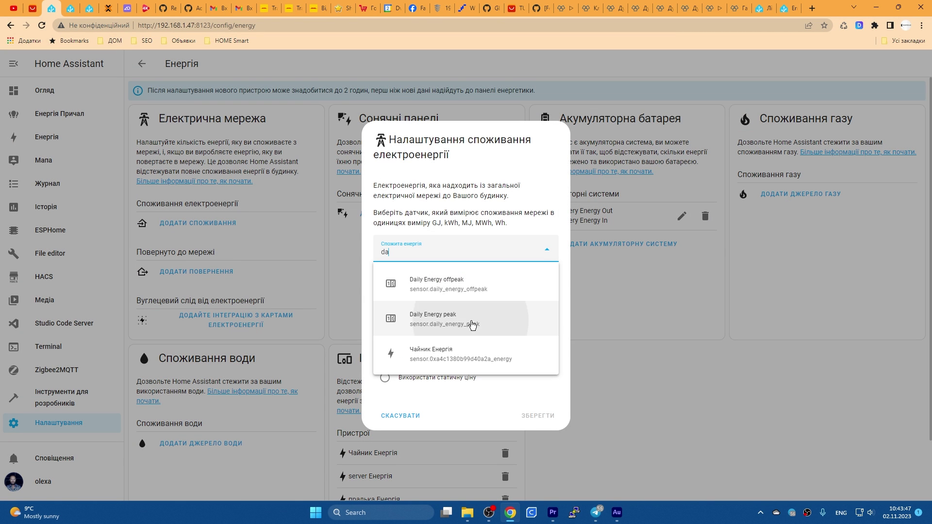
left_click(457, 377)
left_click(450, 389)
type("2.64")
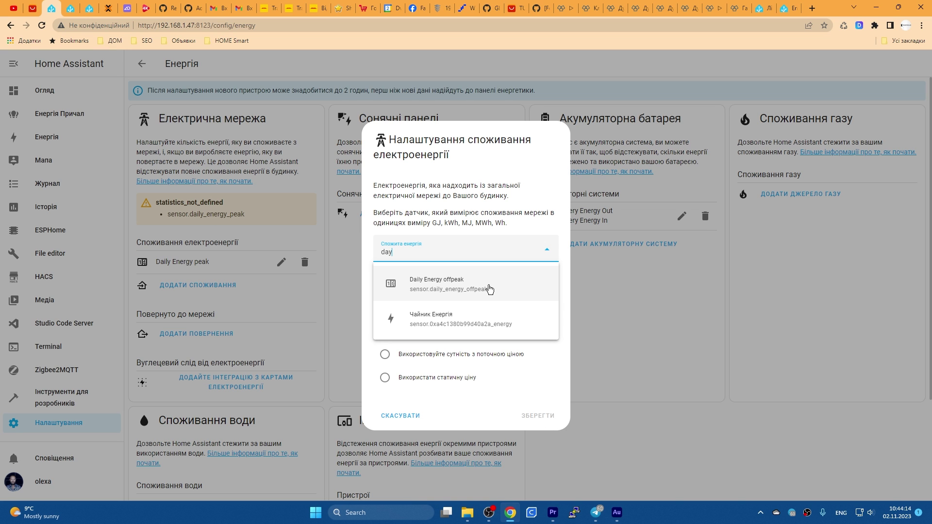
left_click(489, 288)
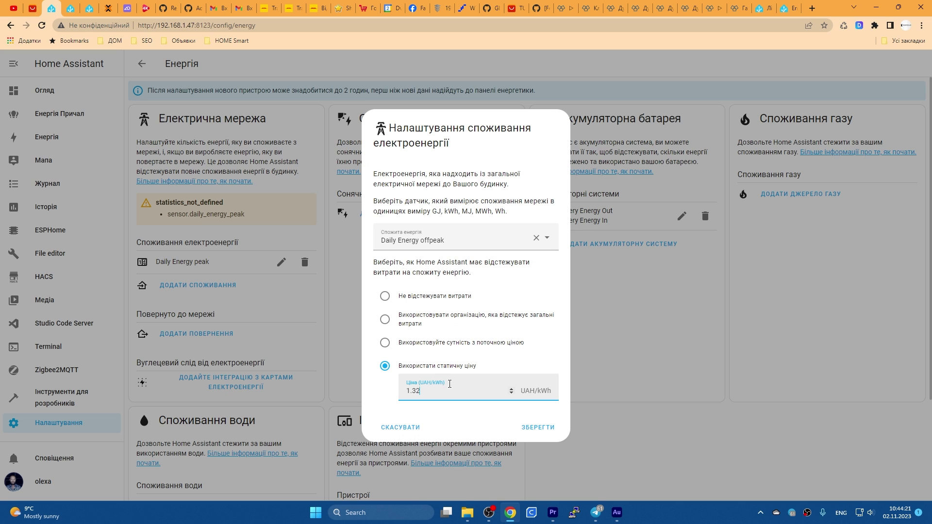
left_click(537, 427)
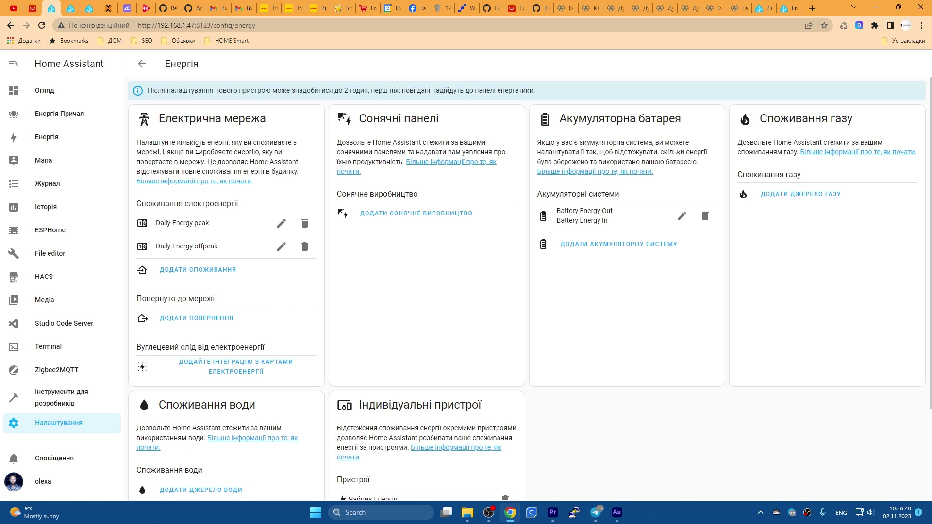
Review the peak and offpeak sources on the Енергія dashboard and the tariff selection of the Daily Energy helper.
left_click(60, 141)
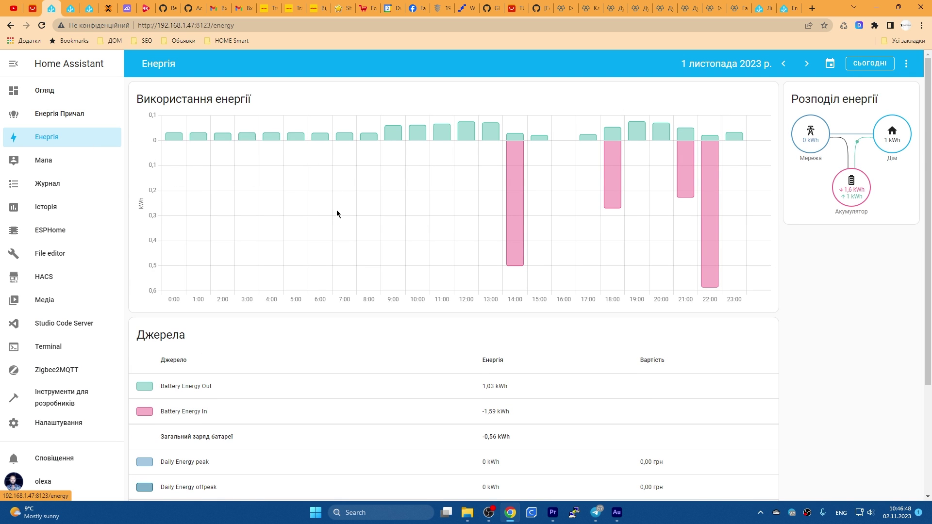
scroll(338, 228, "down", 2)
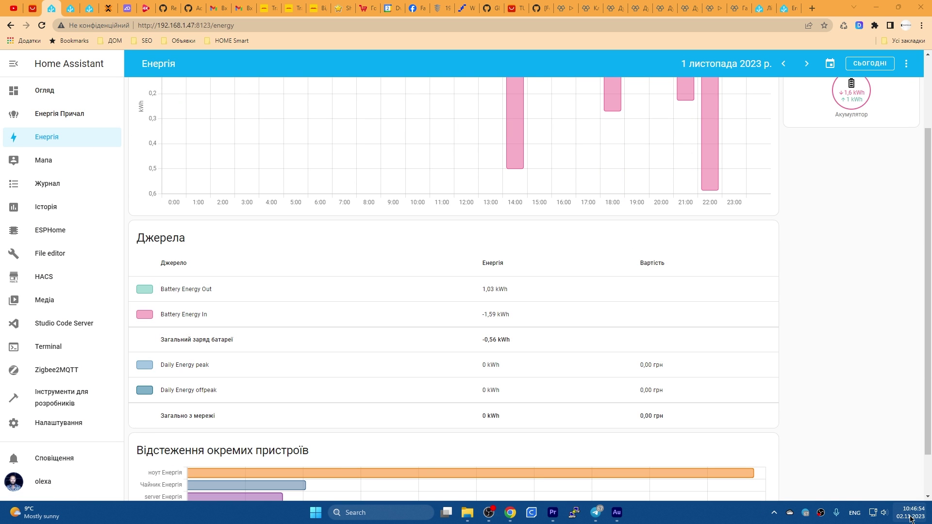
mouse_move(913, 515)
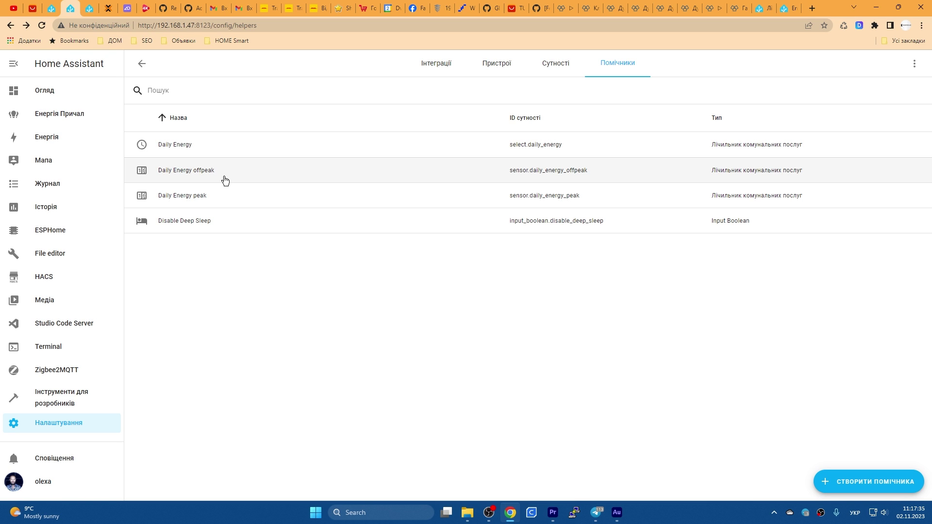
left_click(189, 146)
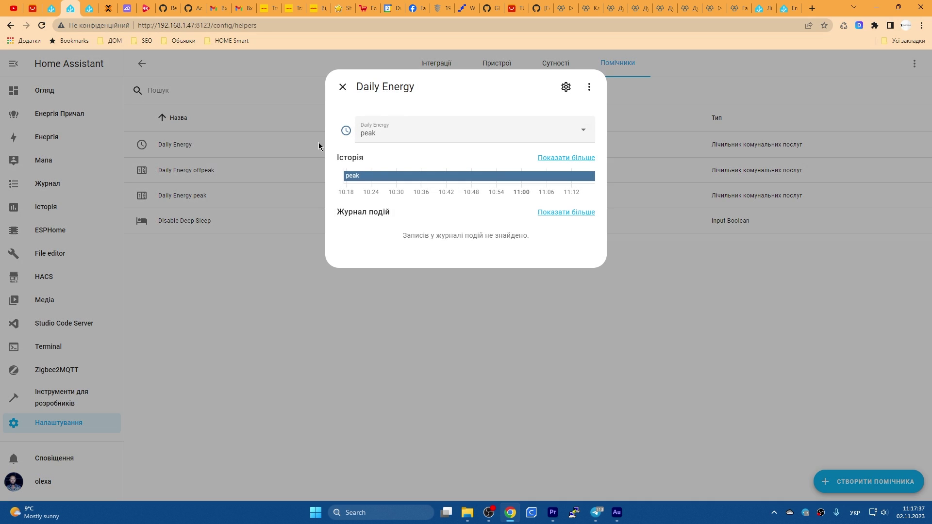
left_click(378, 138)
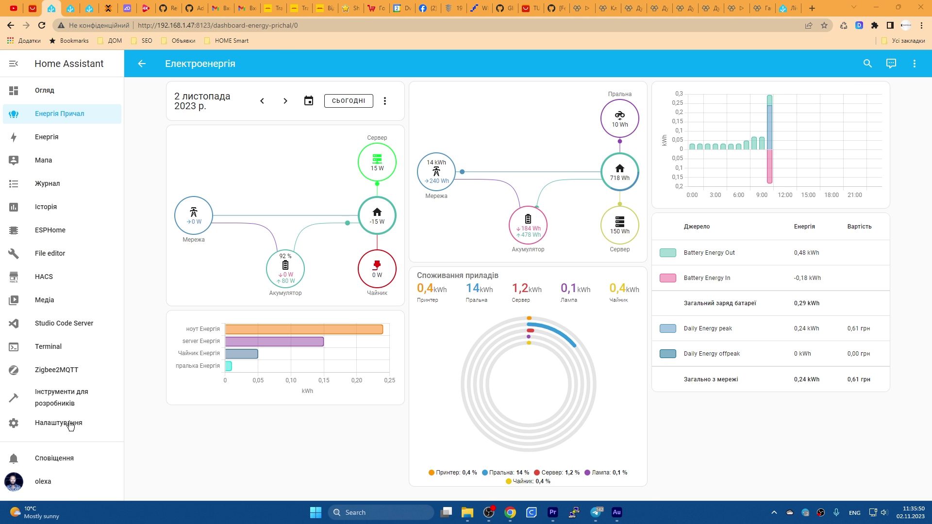
Create a new automation from scratch with a fixed-time trigger at 7:00:00.
left_click(68, 423)
left_click(427, 170)
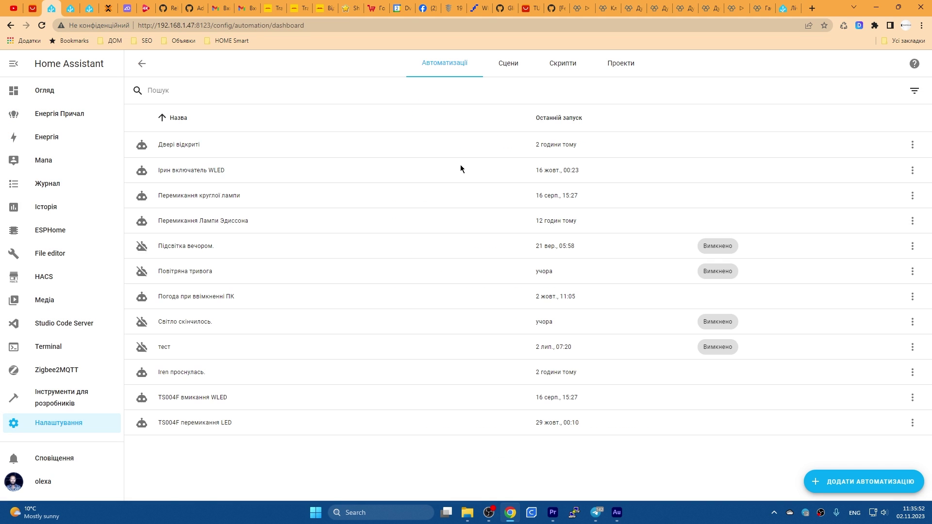
left_click(852, 482)
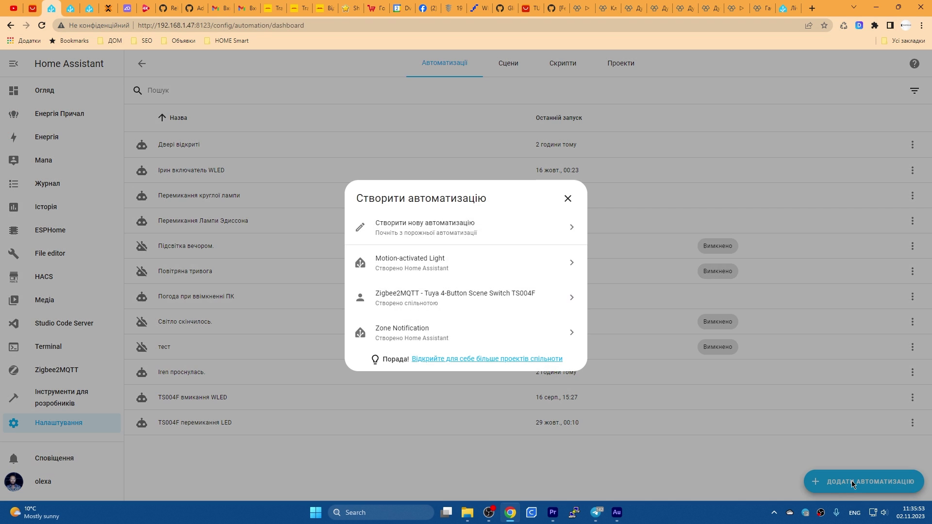
left_click(464, 228)
left_click(335, 123)
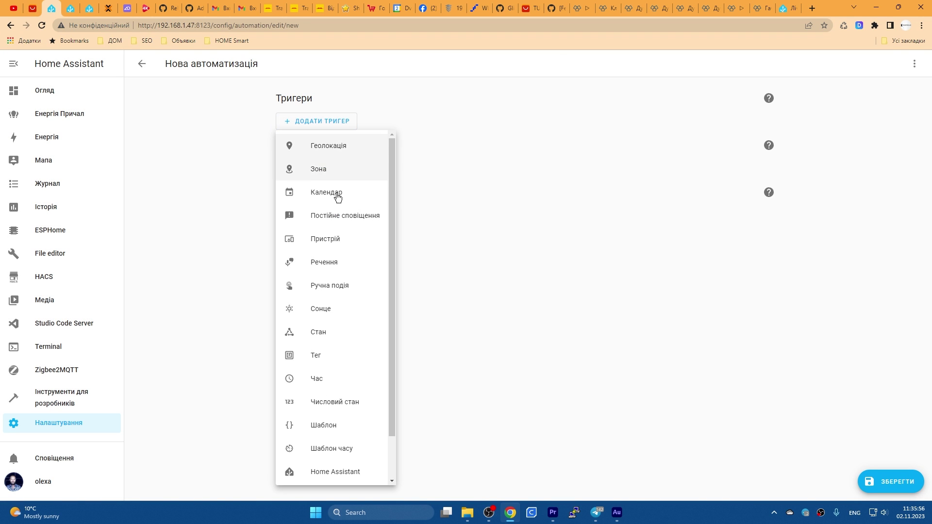
left_click(320, 380)
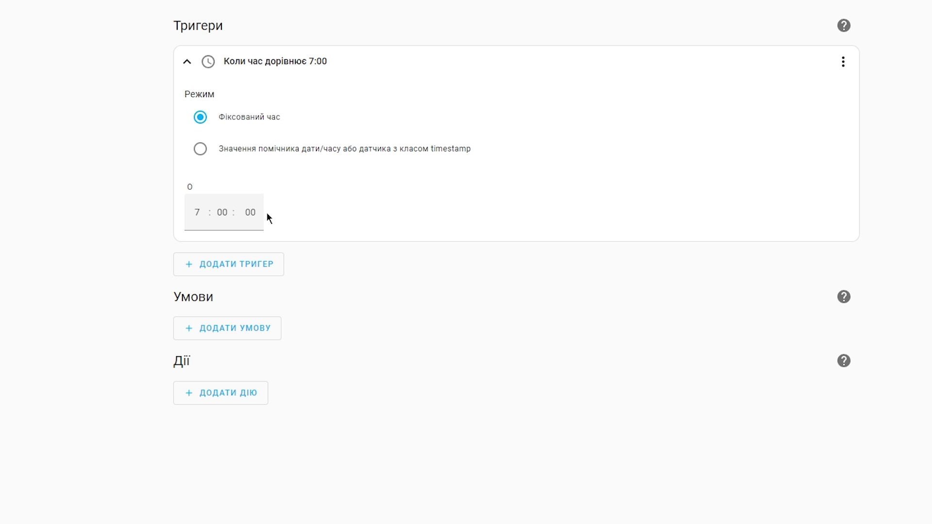
Add a service call action using Вибрати: Select (select.select_option) on the Daily Energy entity with the option peak.
left_click(238, 401)
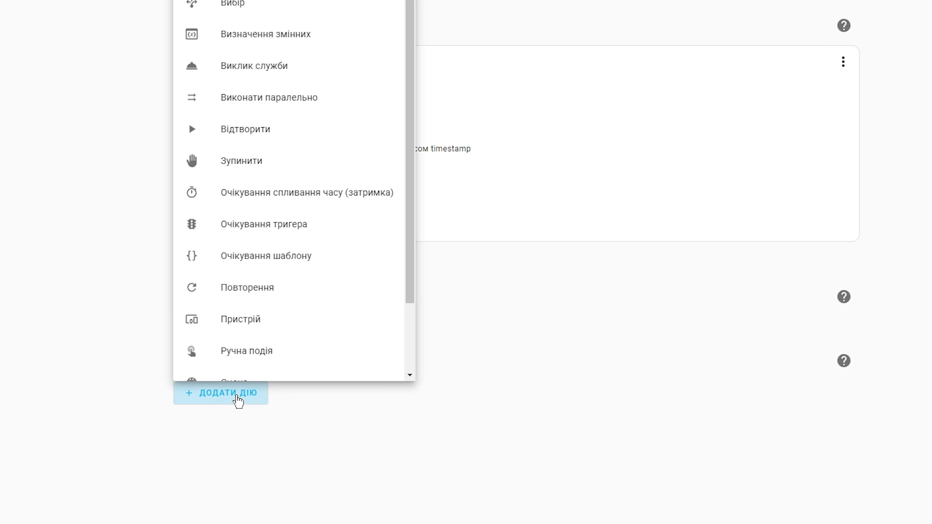
left_click(260, 70)
type("select.sele")
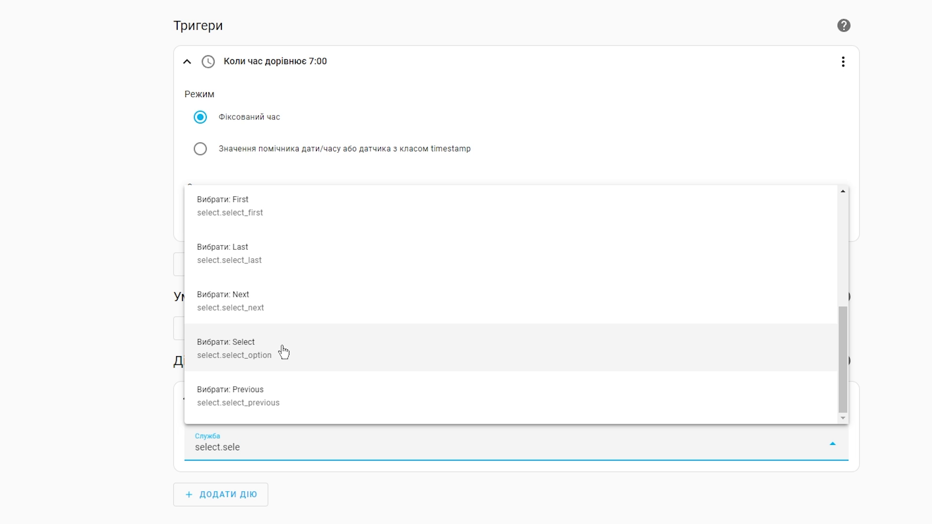
left_click(284, 352)
left_click(778, 434)
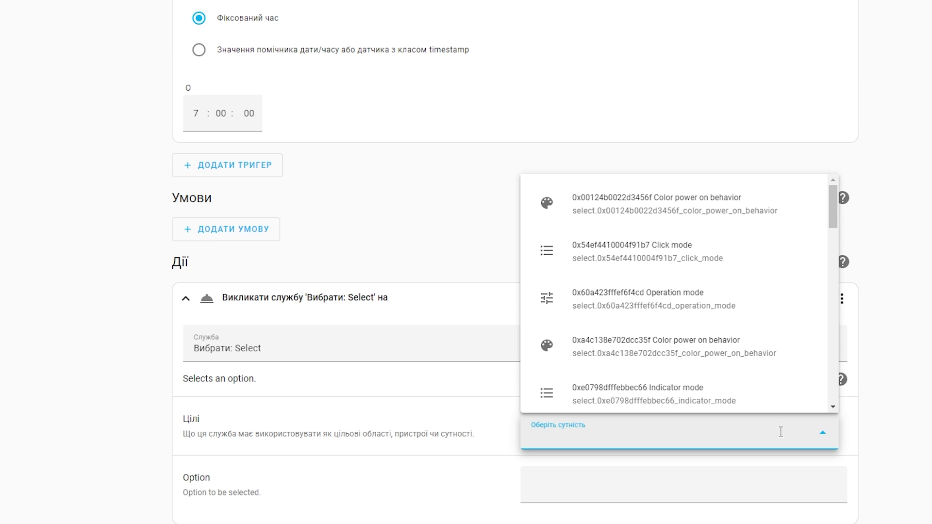
type("dail")
left_click(671, 404)
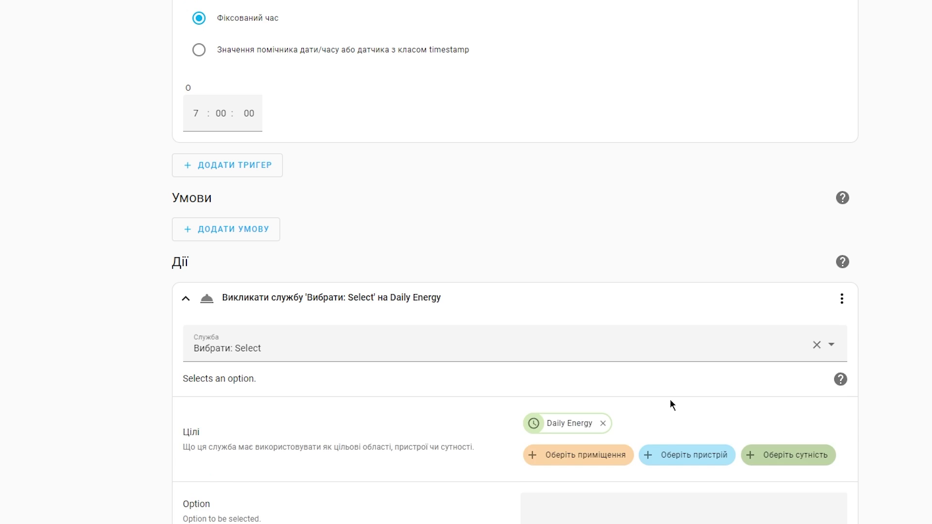
scroll(581, 457, "down", 1)
left_click(581, 456)
type("peak")
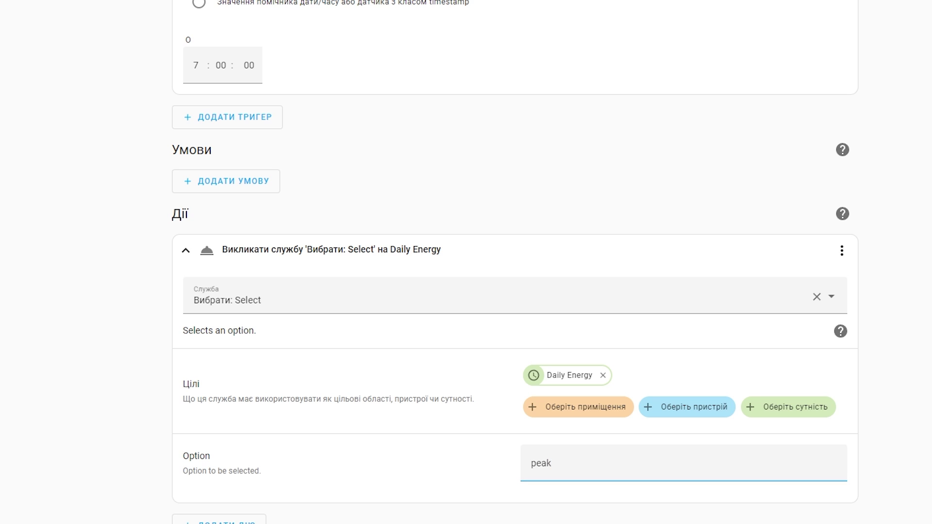
Save the automation under the name Вартість електроенергії день.
key("ctrl+s")
type("Вартість електроенергії день")
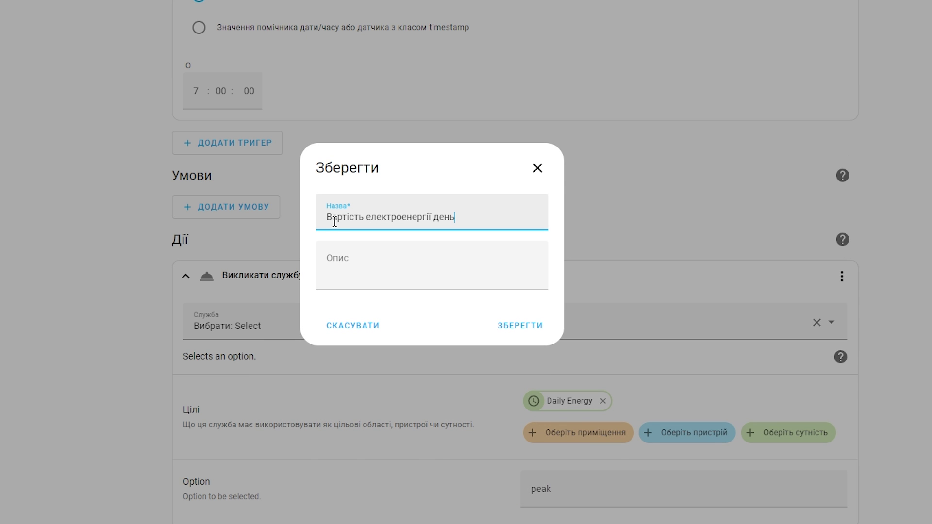
left_click(509, 325)
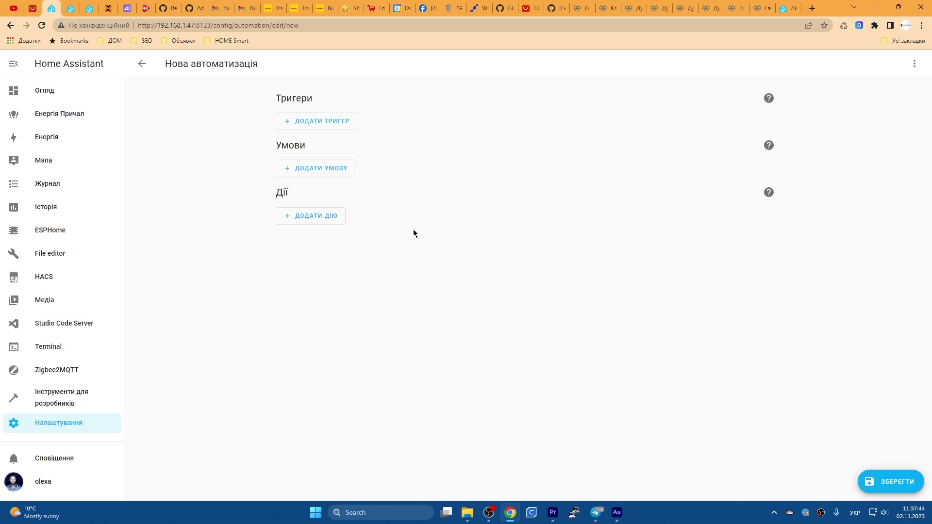
Give the second new automation a fixed-time trigger at 23:00:00.
left_click(305, 123)
left_click(312, 382)
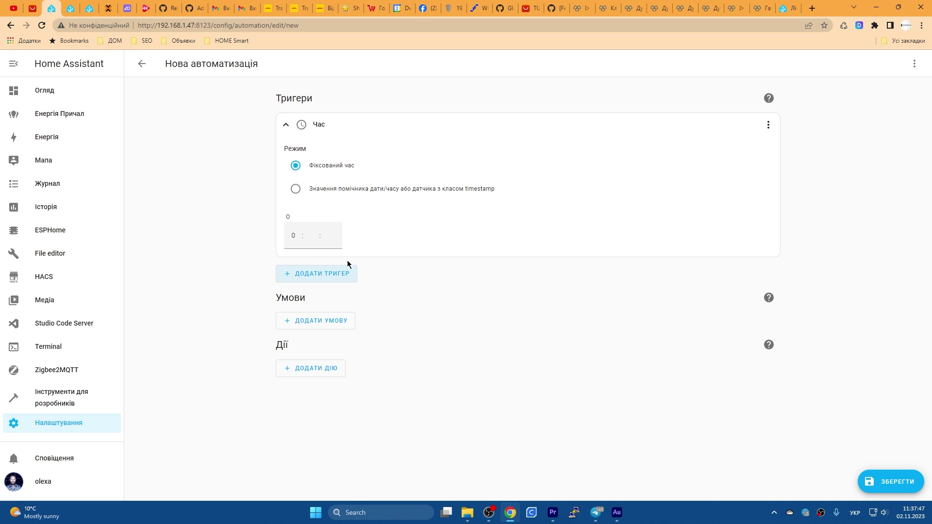
left_click(293, 237)
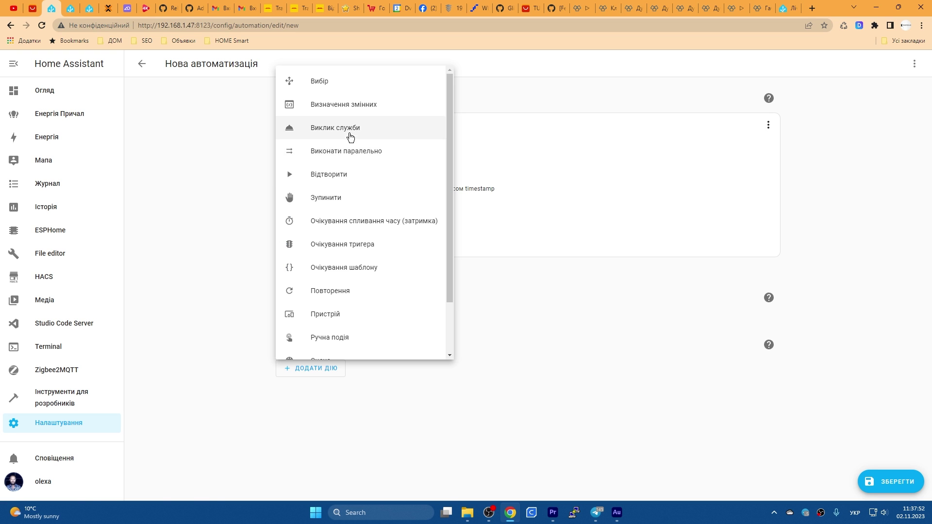
Add a service call action to the 23:00 automation using Вибрати: Select on the Daily Energy entity.
left_click(322, 127)
left_click(326, 401)
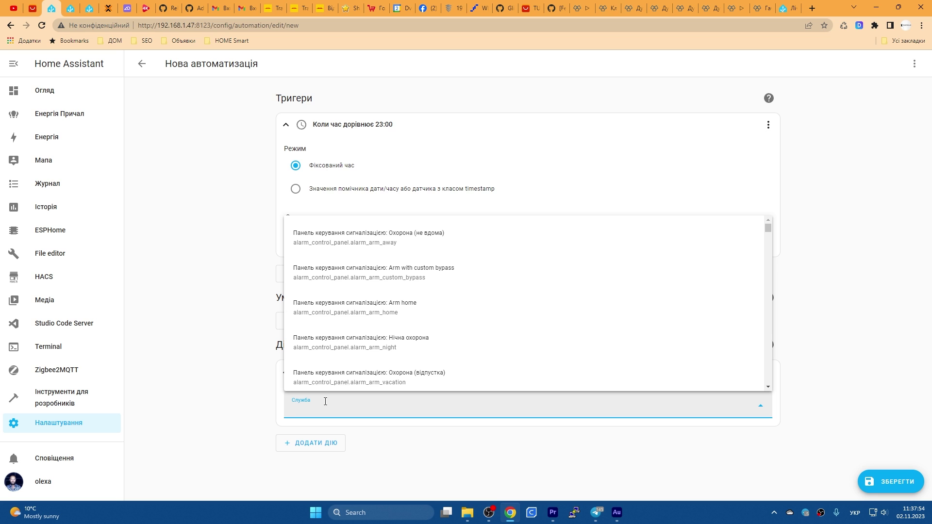
type("Вибра")
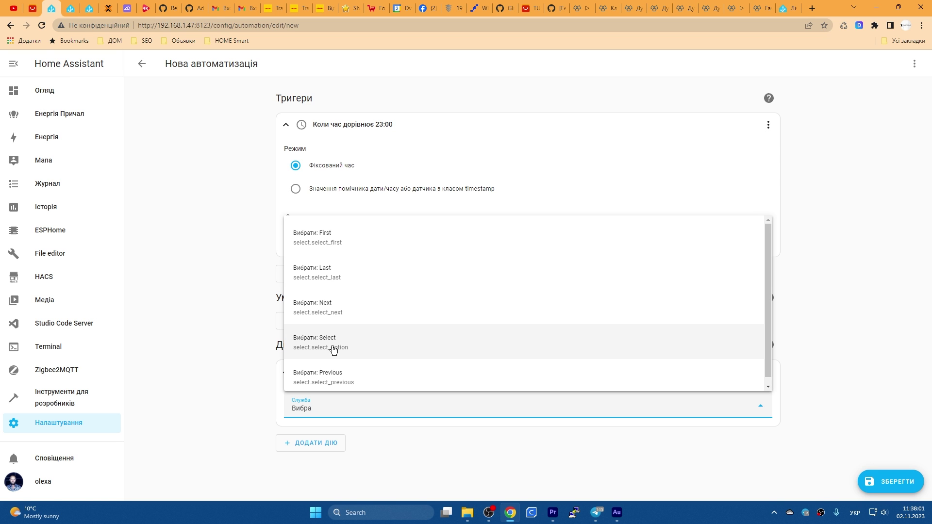
left_click(333, 349)
scroll(651, 425, "down", 2)
left_click(717, 394)
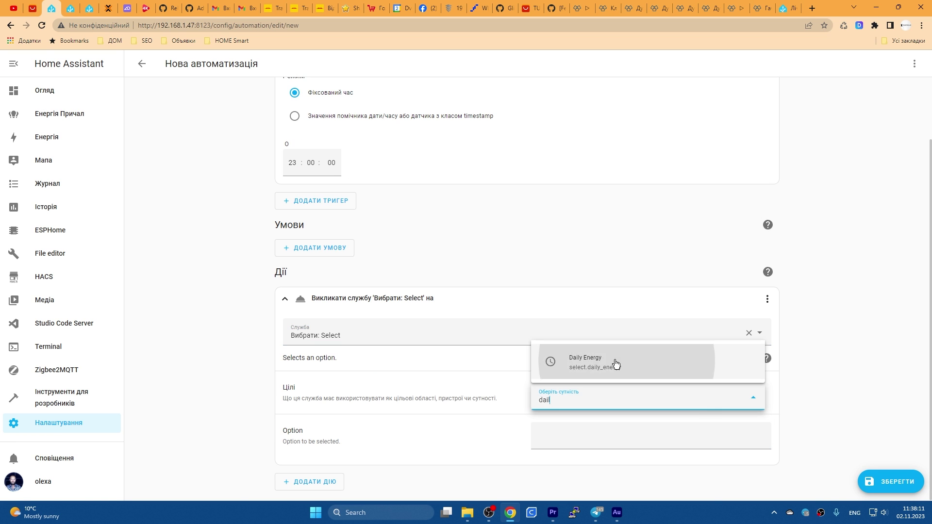
left_click(614, 364)
scroll(616, 397, "down", 1)
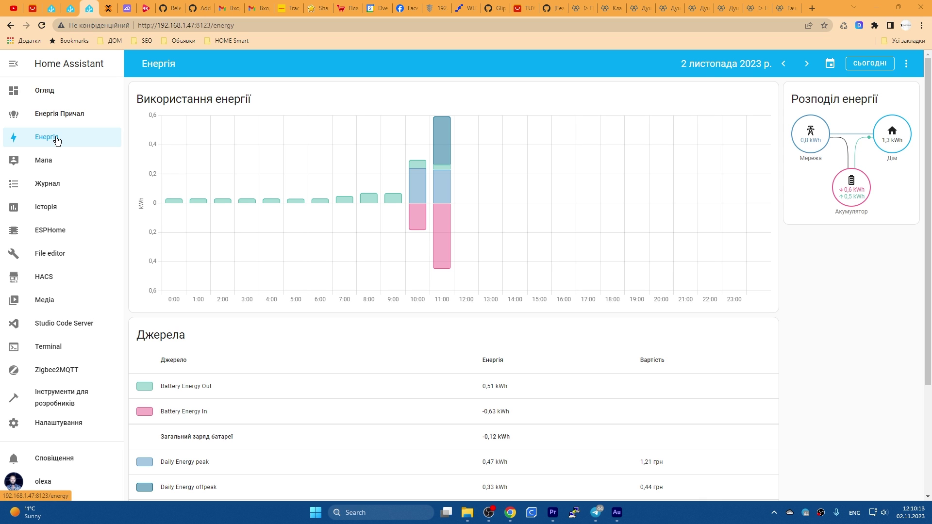
Open the Енергія Причал dashboard and hide the standard Енергія panel from the sidebar.
left_click(55, 114)
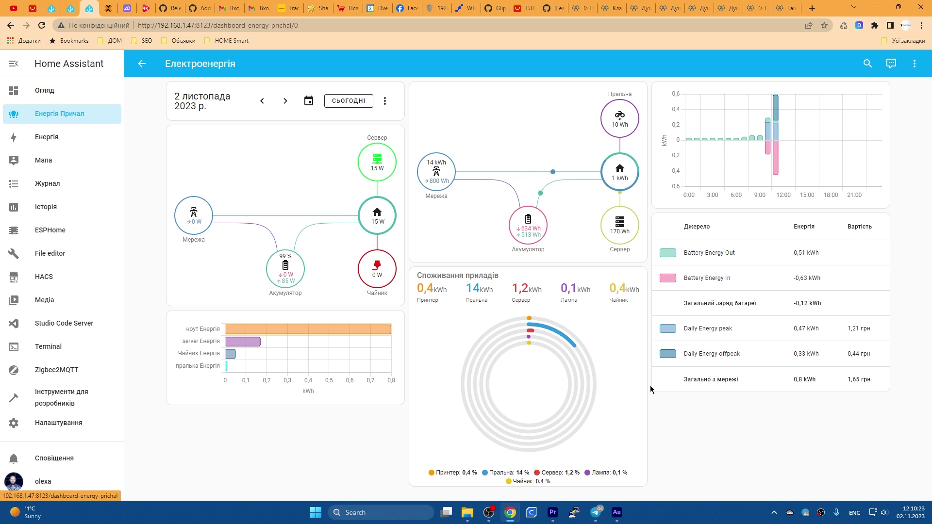
left_click(60, 68)
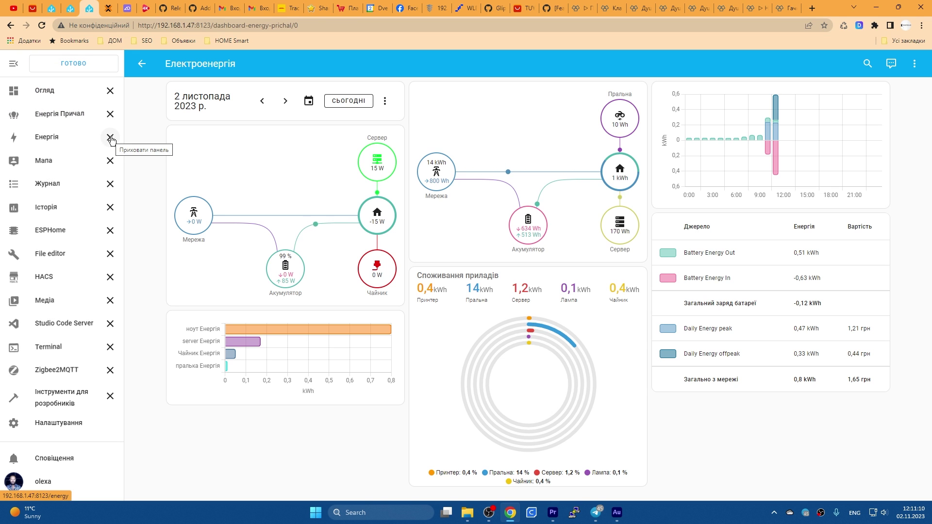
left_click(111, 138)
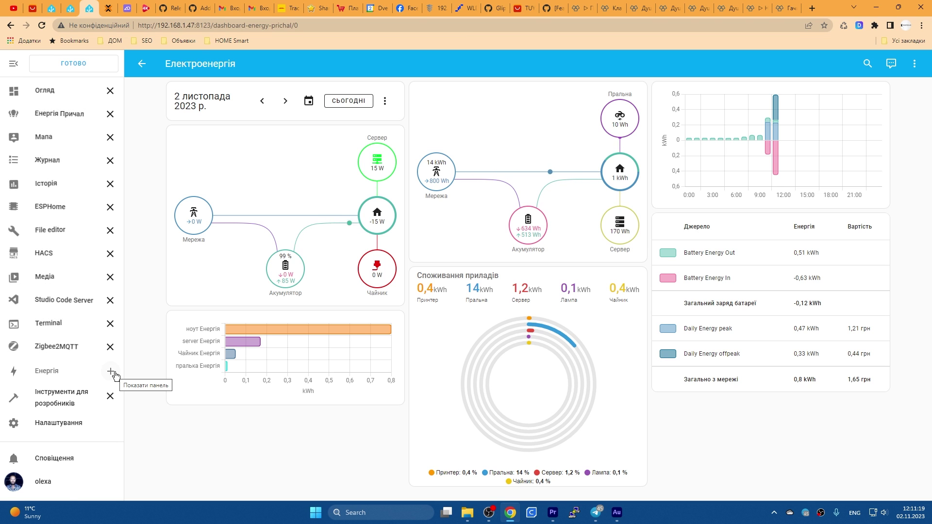
Look over the Енергія configuration from the dashboards settings and return to the Енергія Причал dashboard.
left_click(90, 423)
left_click(461, 275)
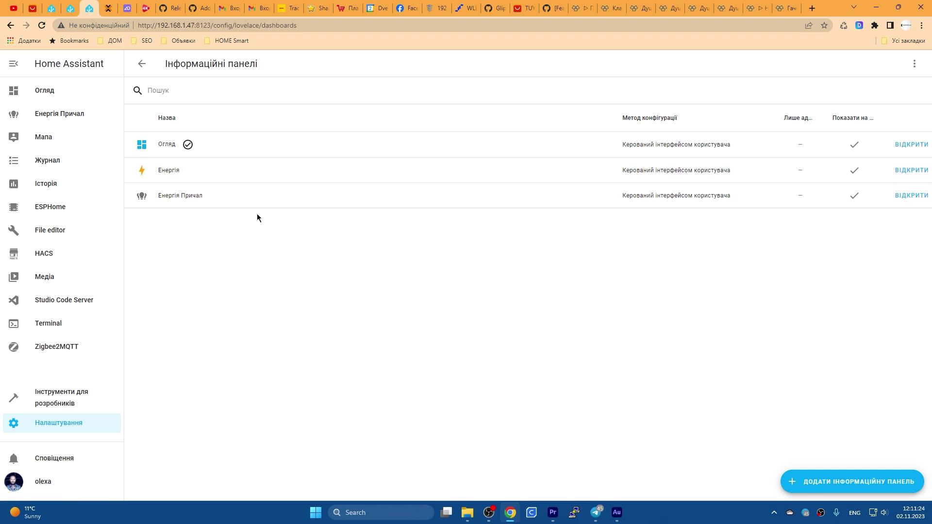
left_click(176, 172)
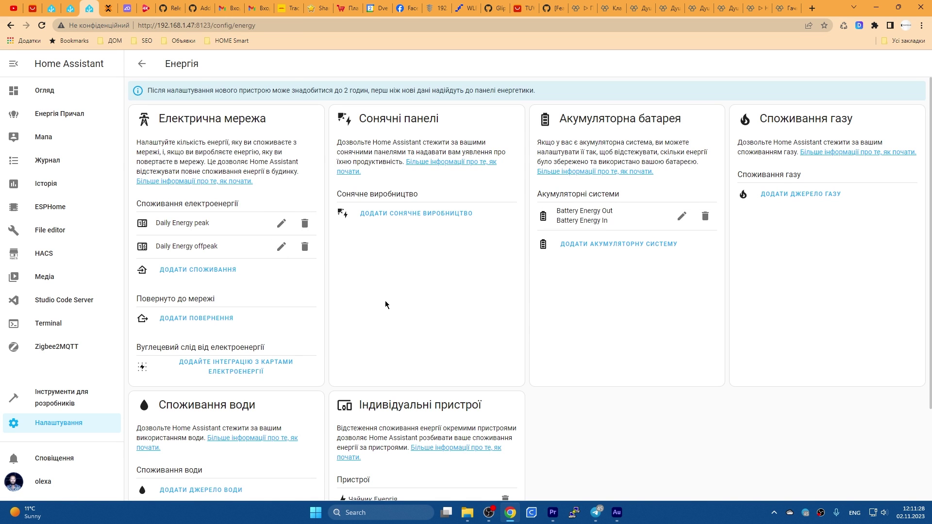
scroll(385, 301, "down", 1)
left_click(59, 113)
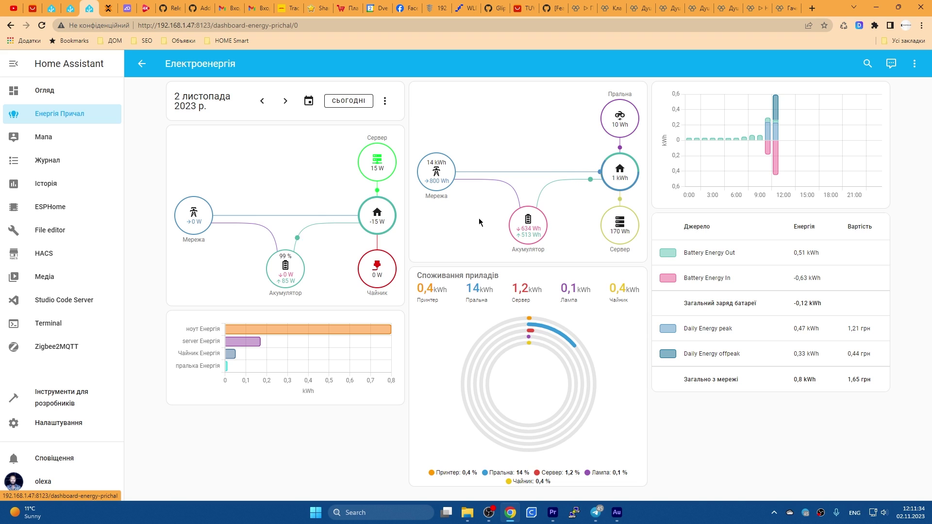